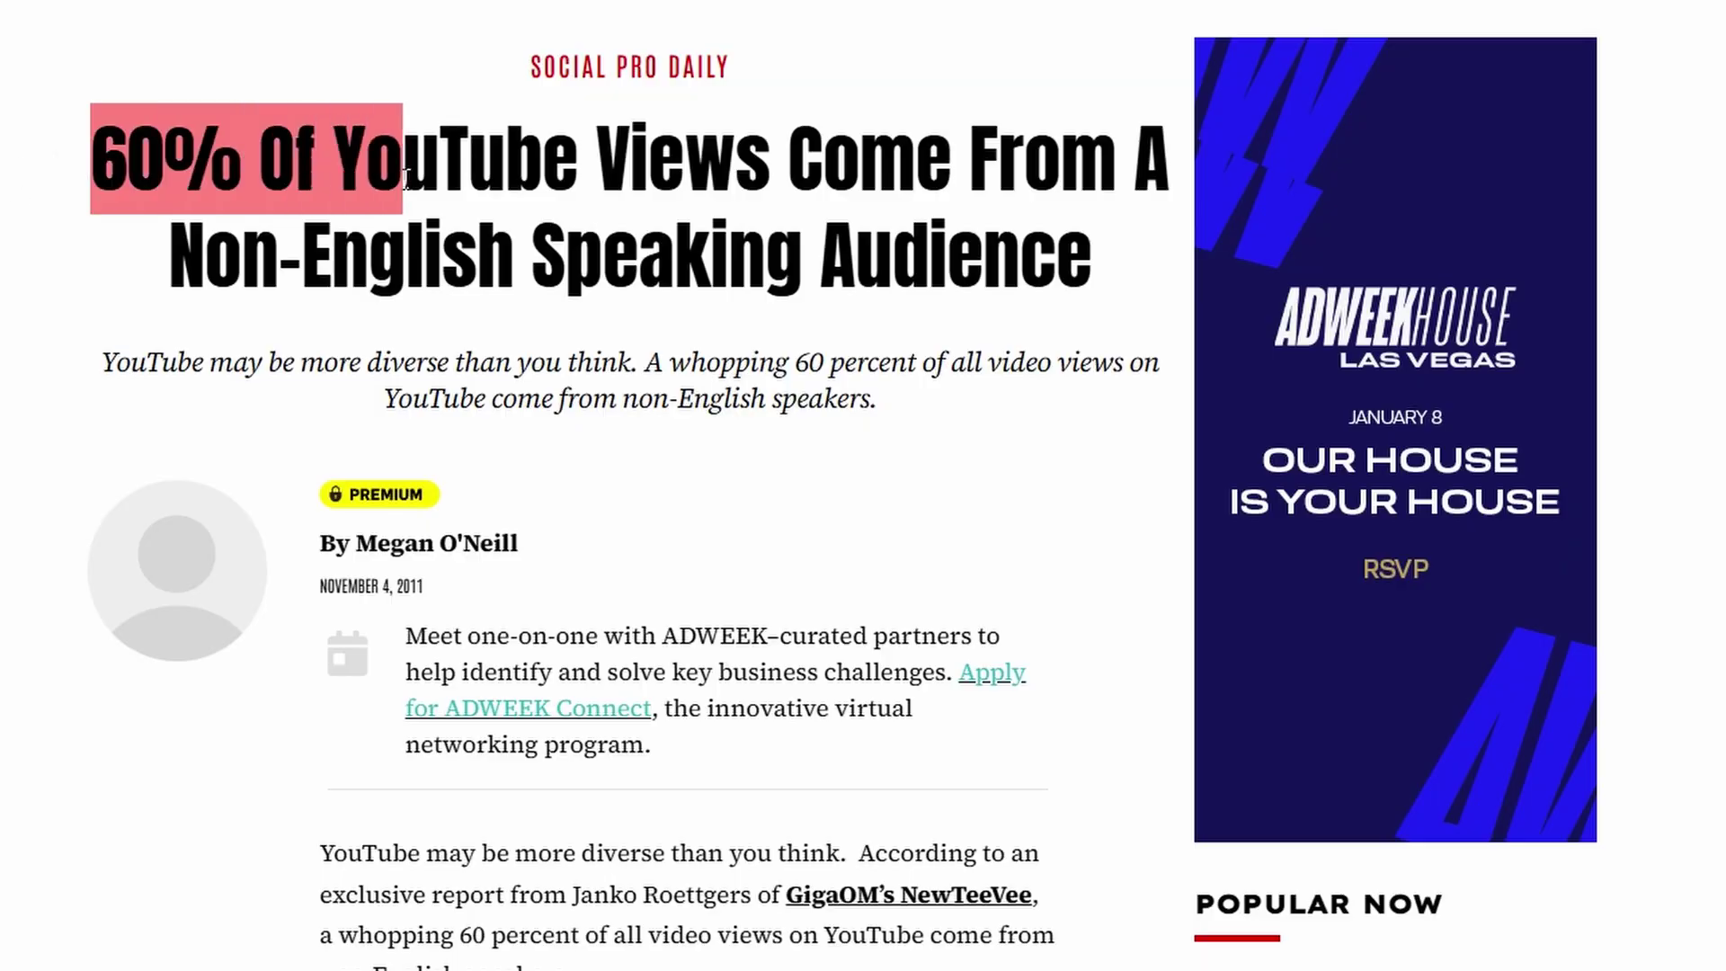
Highlight the non-English views headline, then list the player's alternate audio track languages
left_click_drag(406, 178, 937, 225)
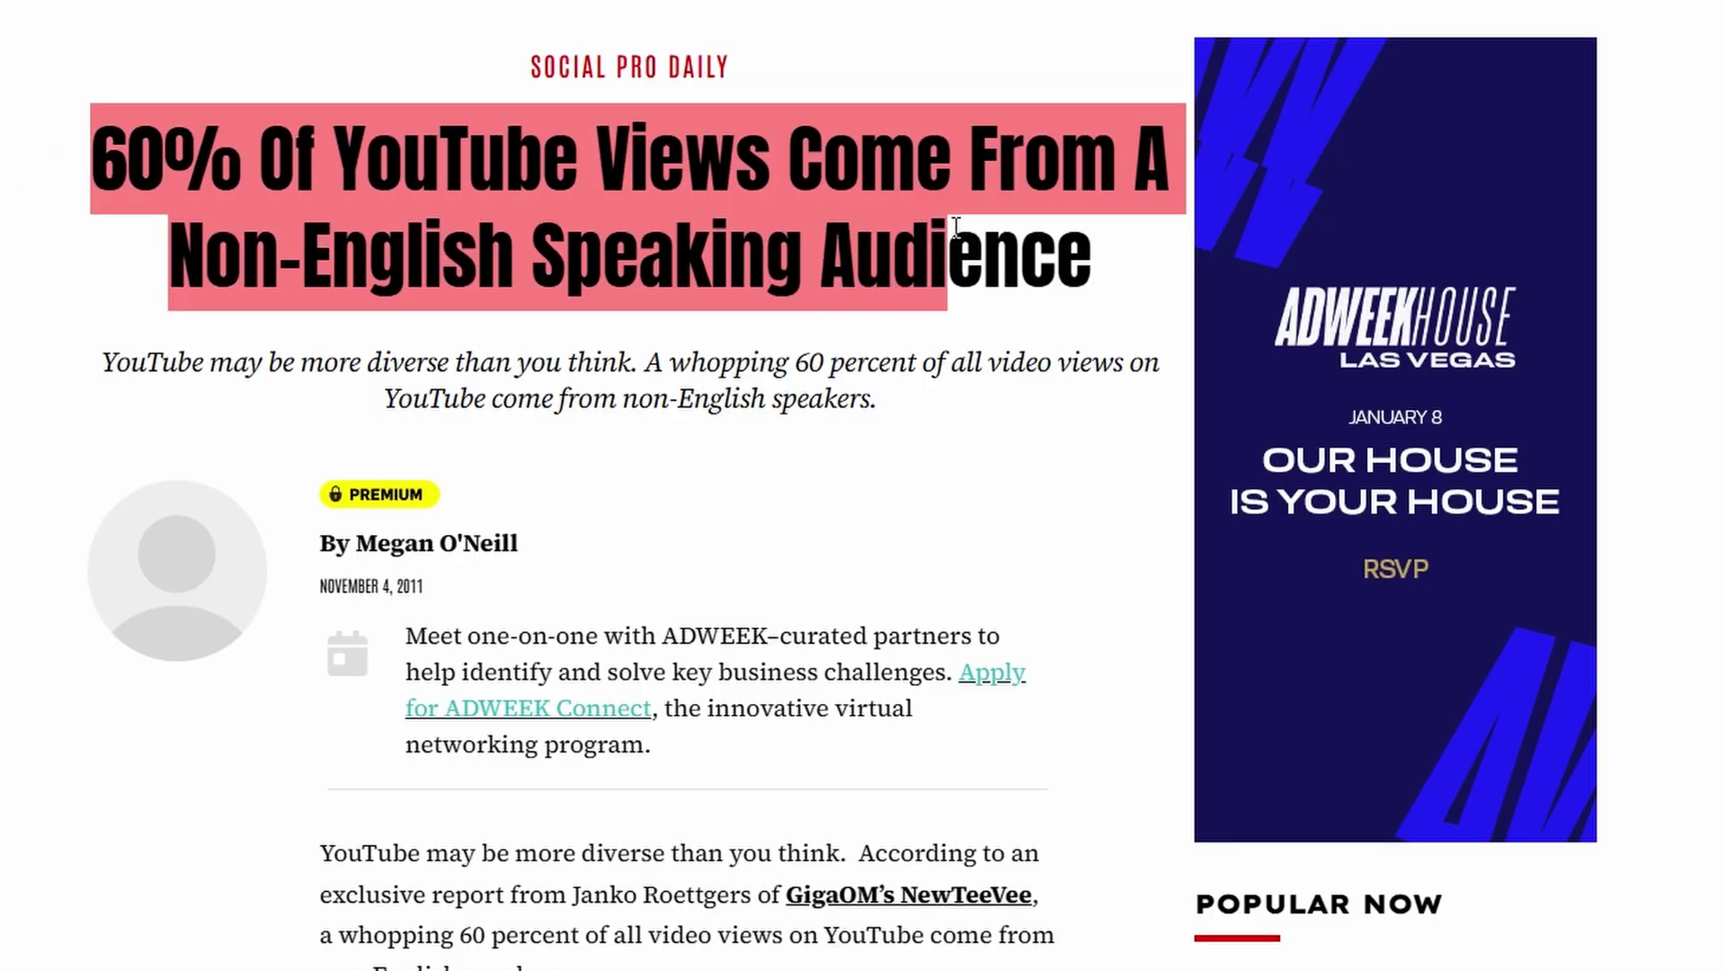
left_click_drag(1136, 329, 1164, 436)
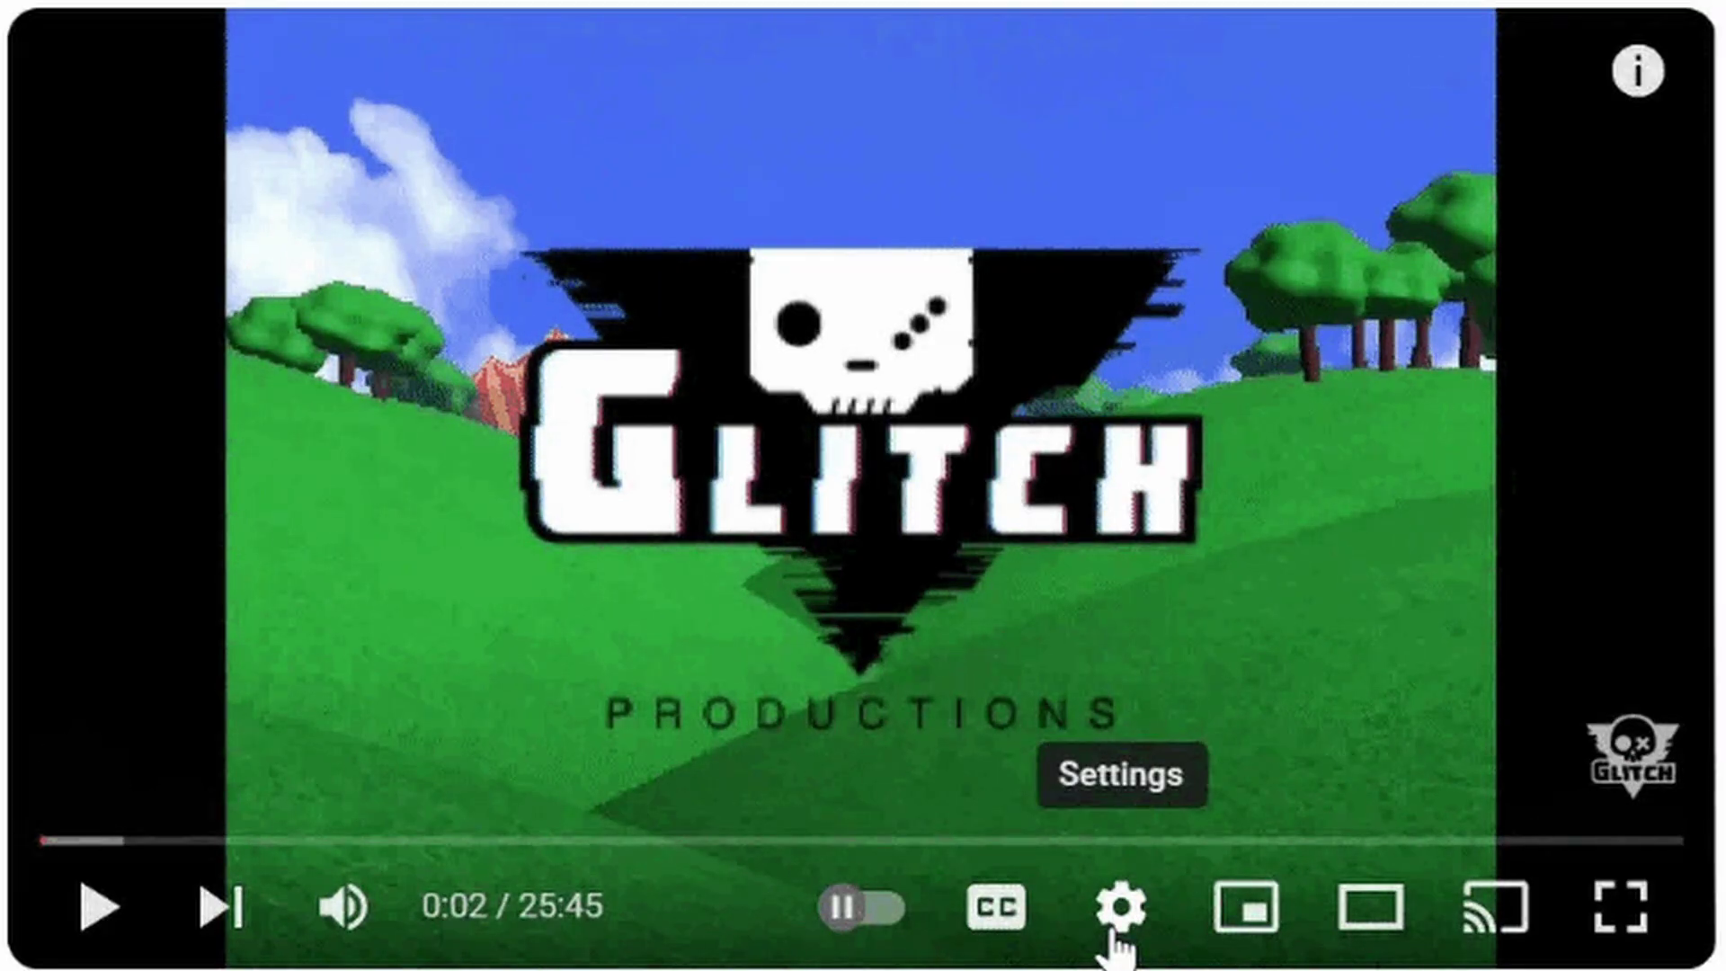
left_click(1113, 935)
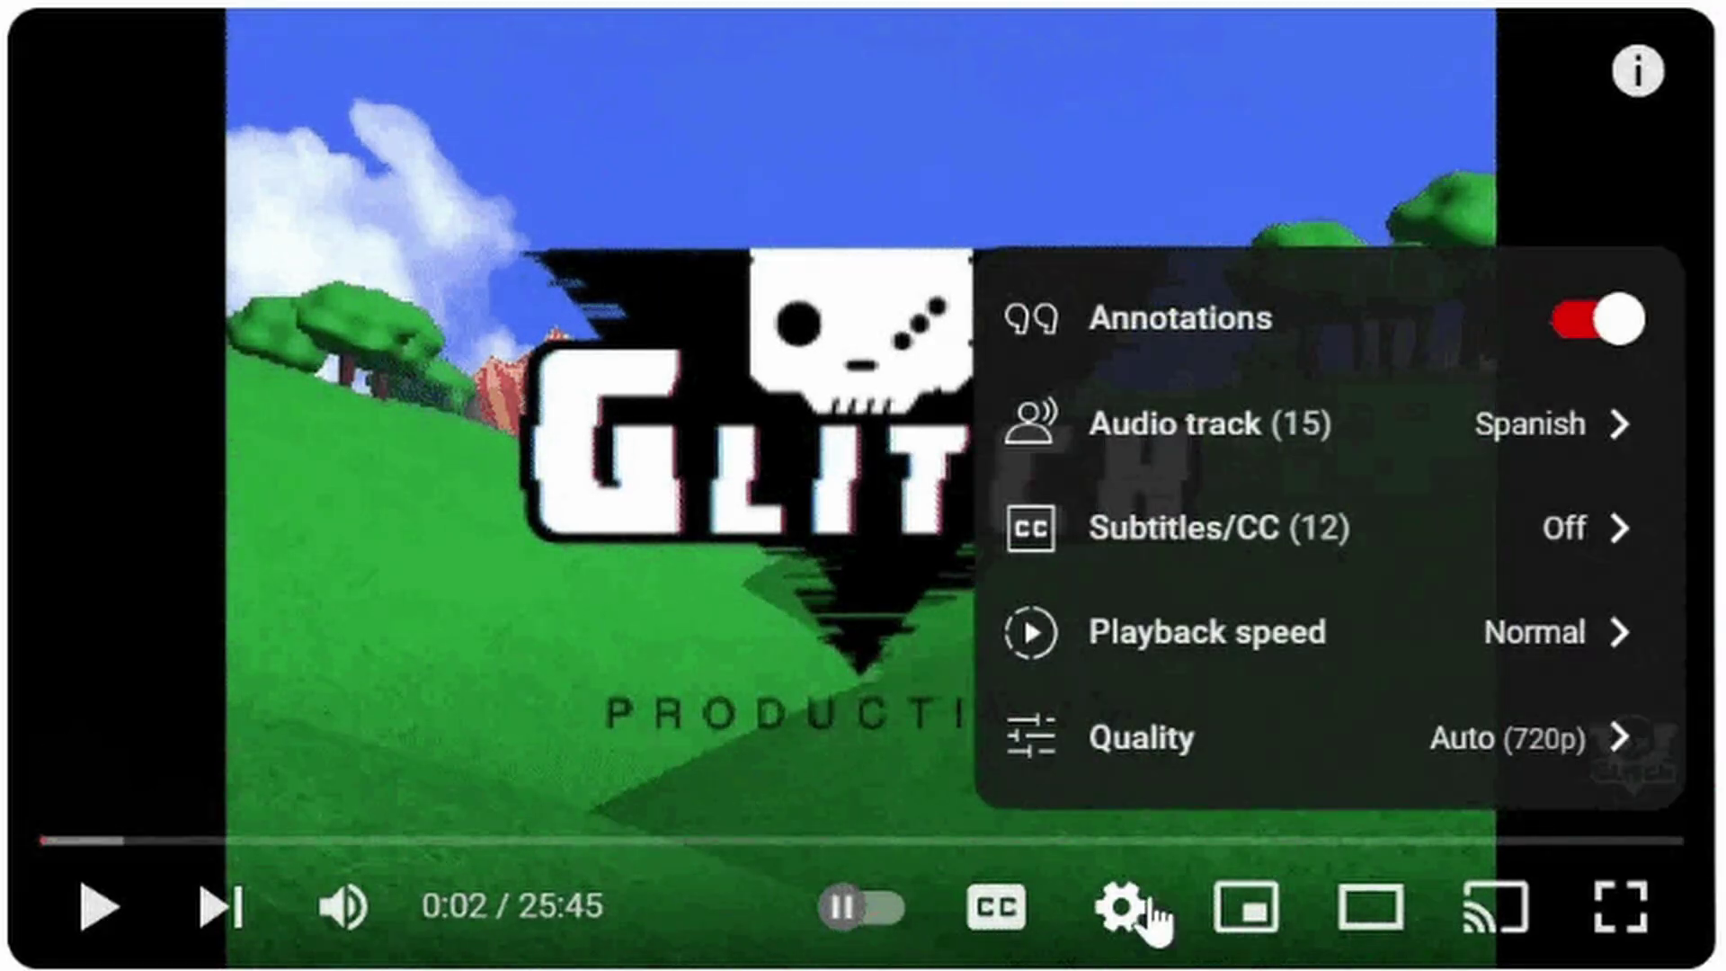
left_click(1260, 458)
scroll(1263, 463, "up", 5)
scroll(1263, 463, "up", 2)
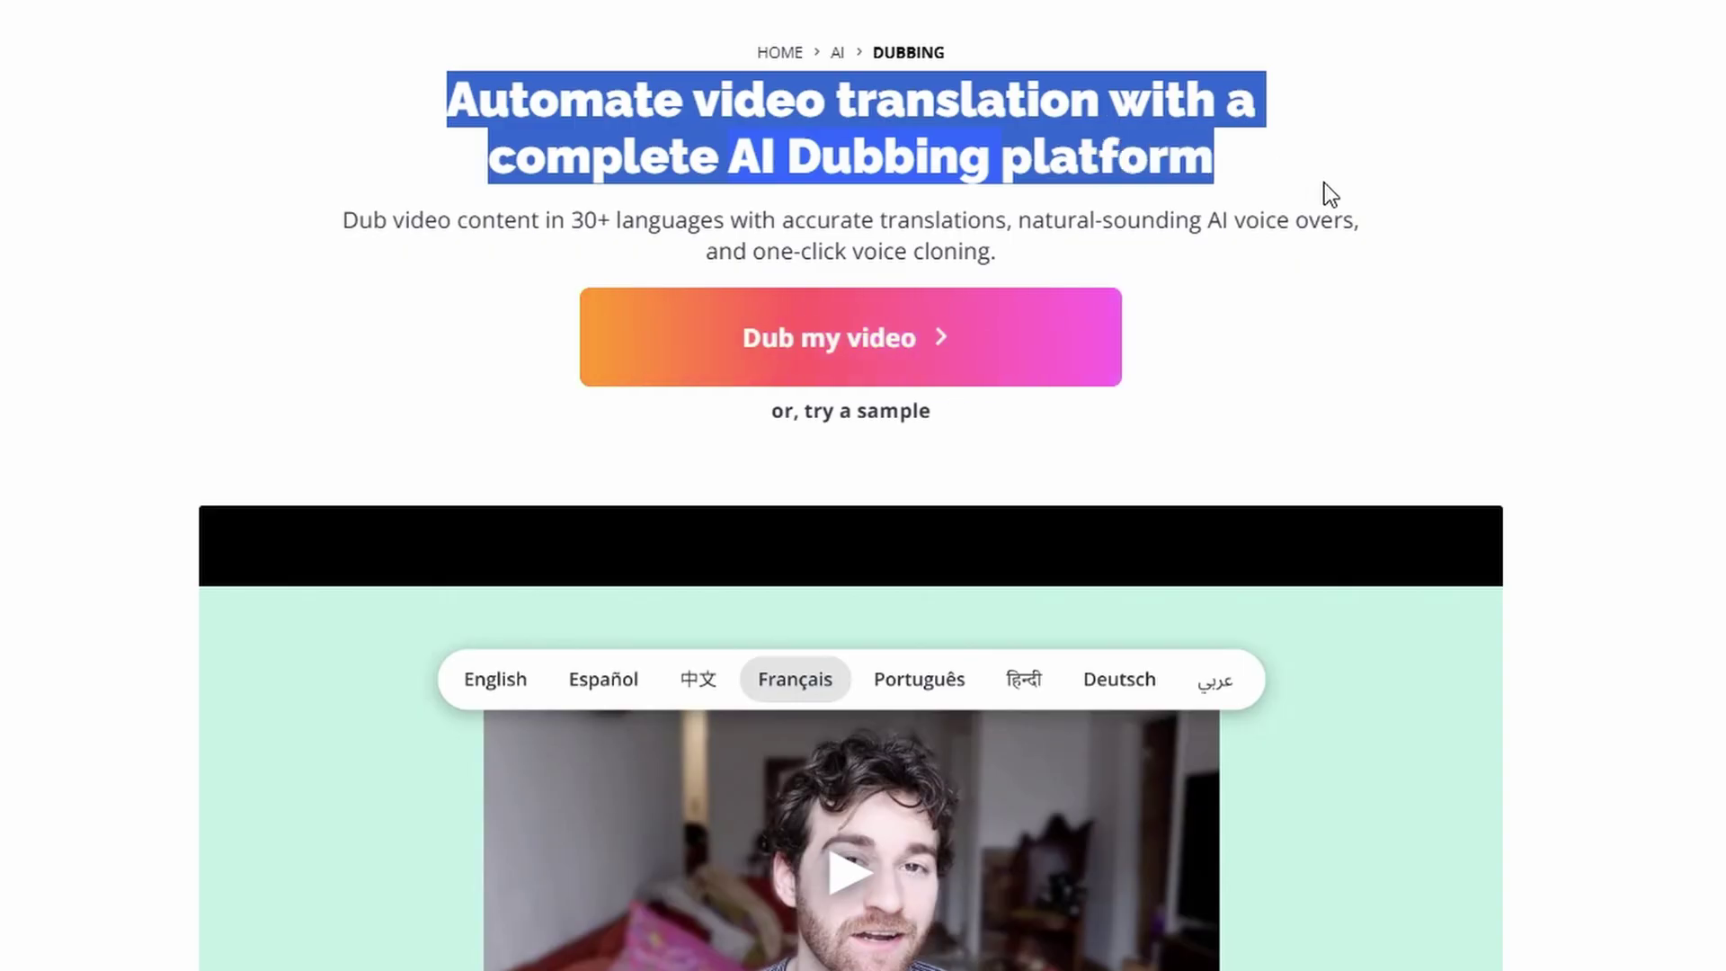
left_click(1337, 320)
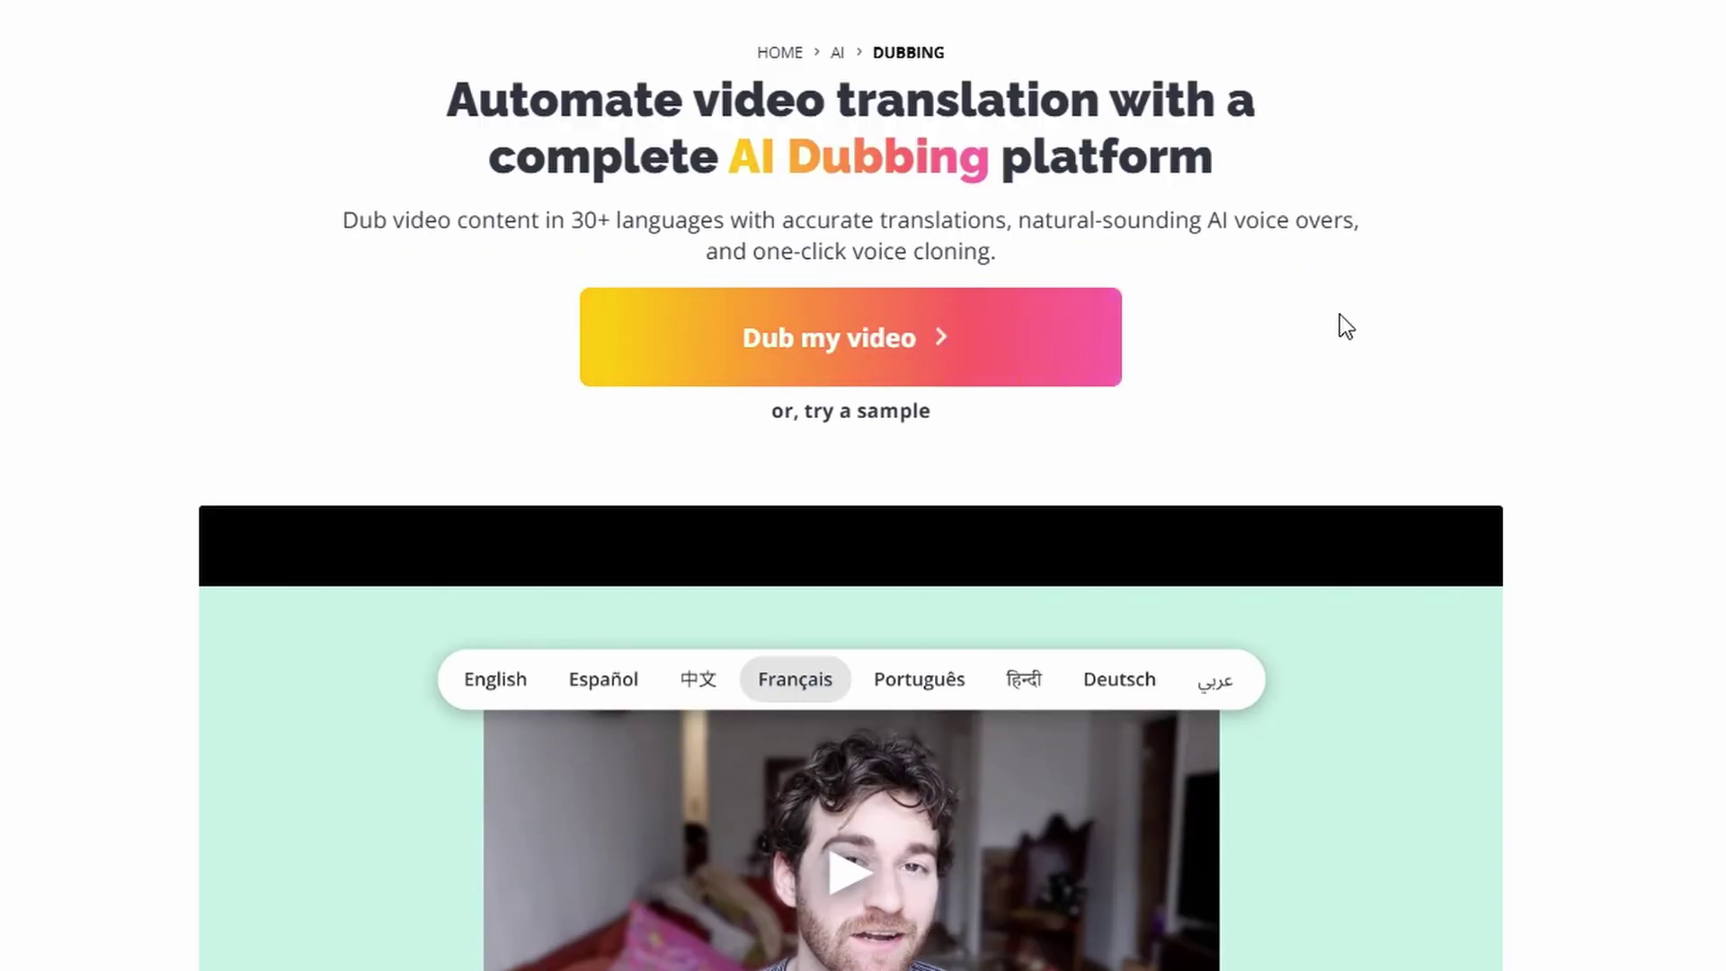
scroll(1168, 809, "down", 5)
scroll(1115, 760, "down", 4)
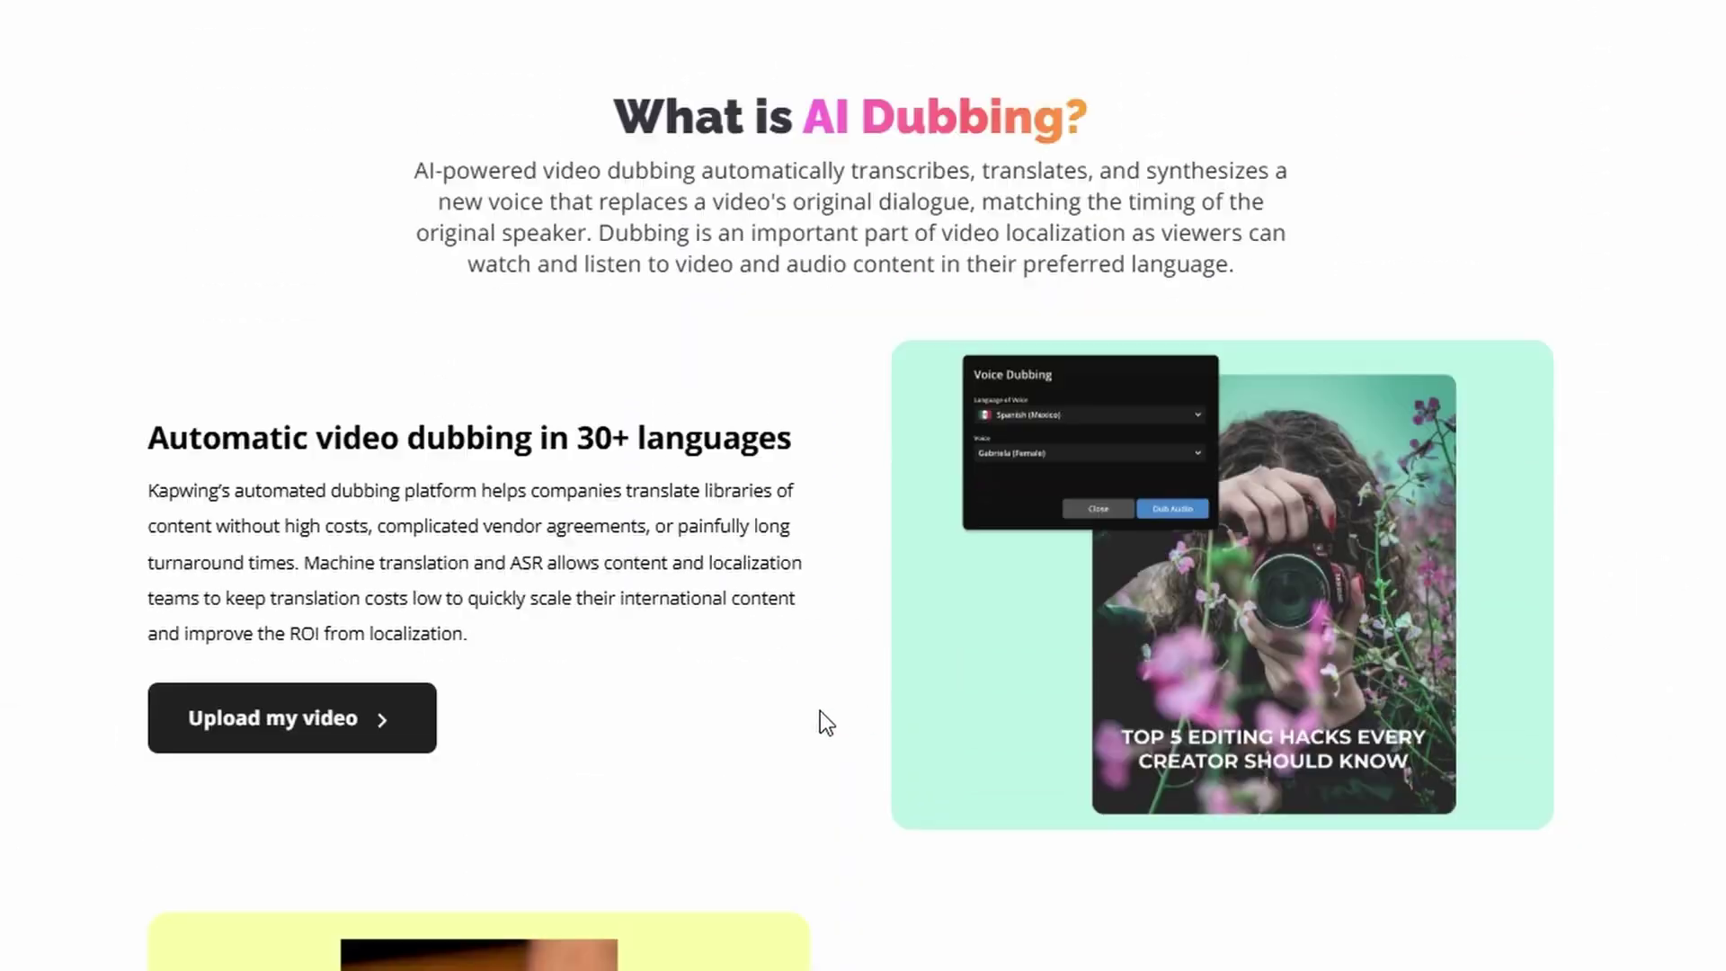
scroll(719, 692, "down", 6)
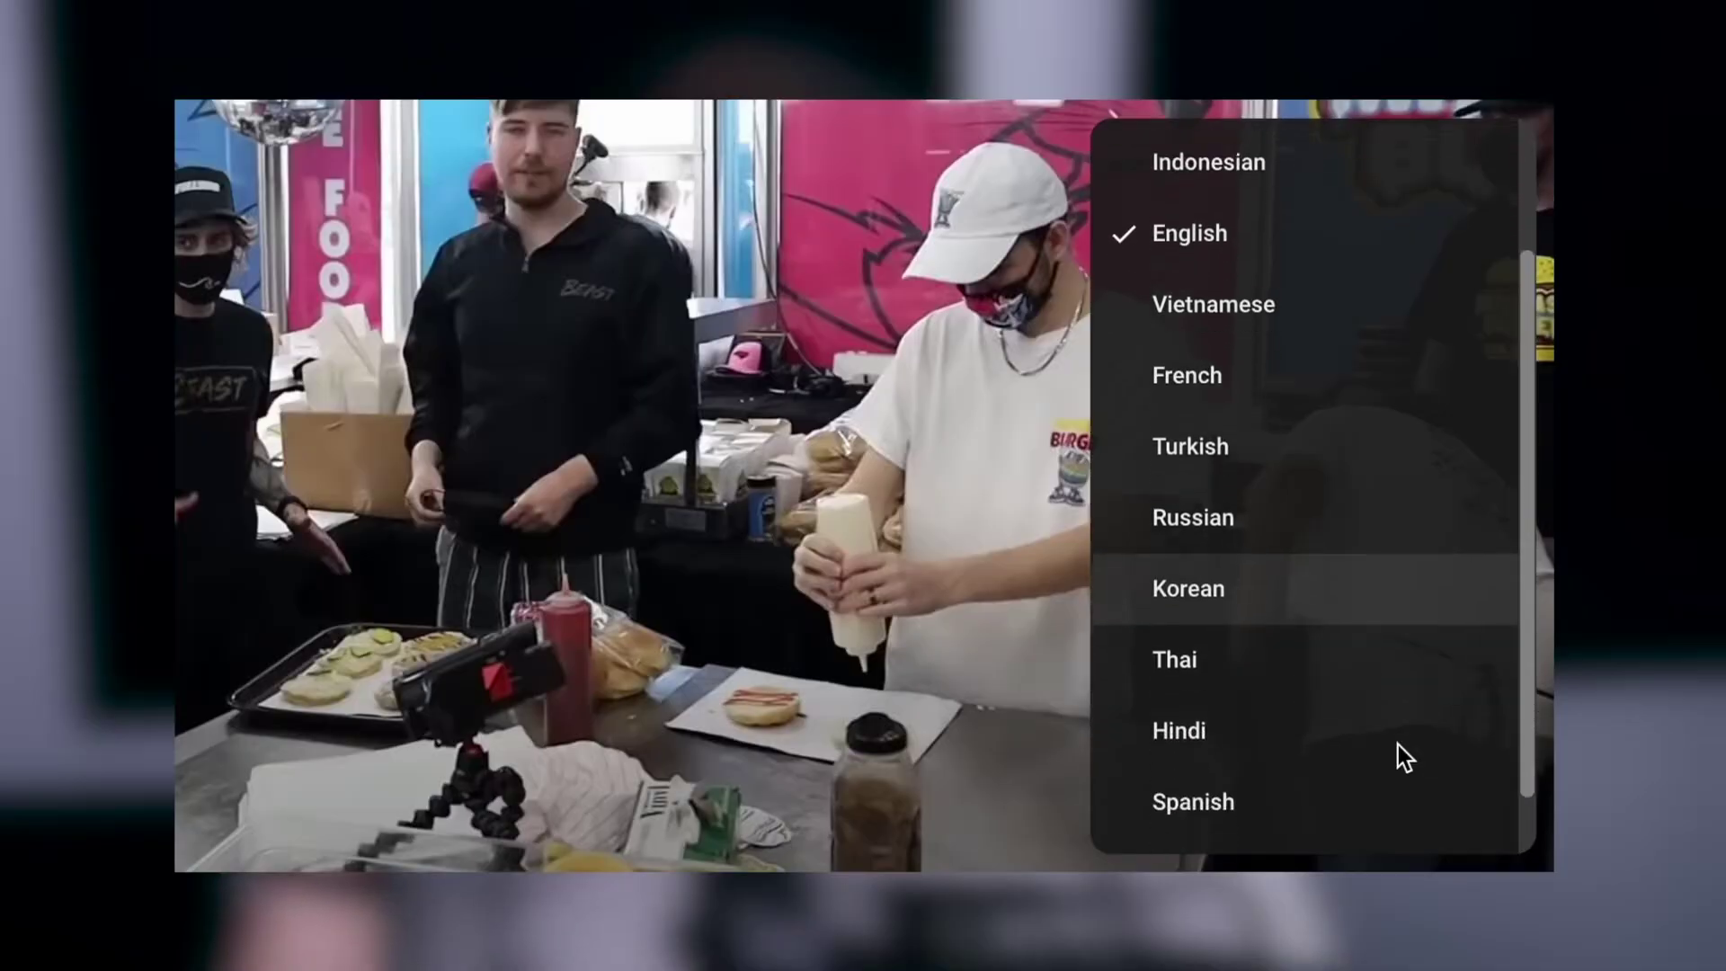
scroll(1398, 745, "down", 1)
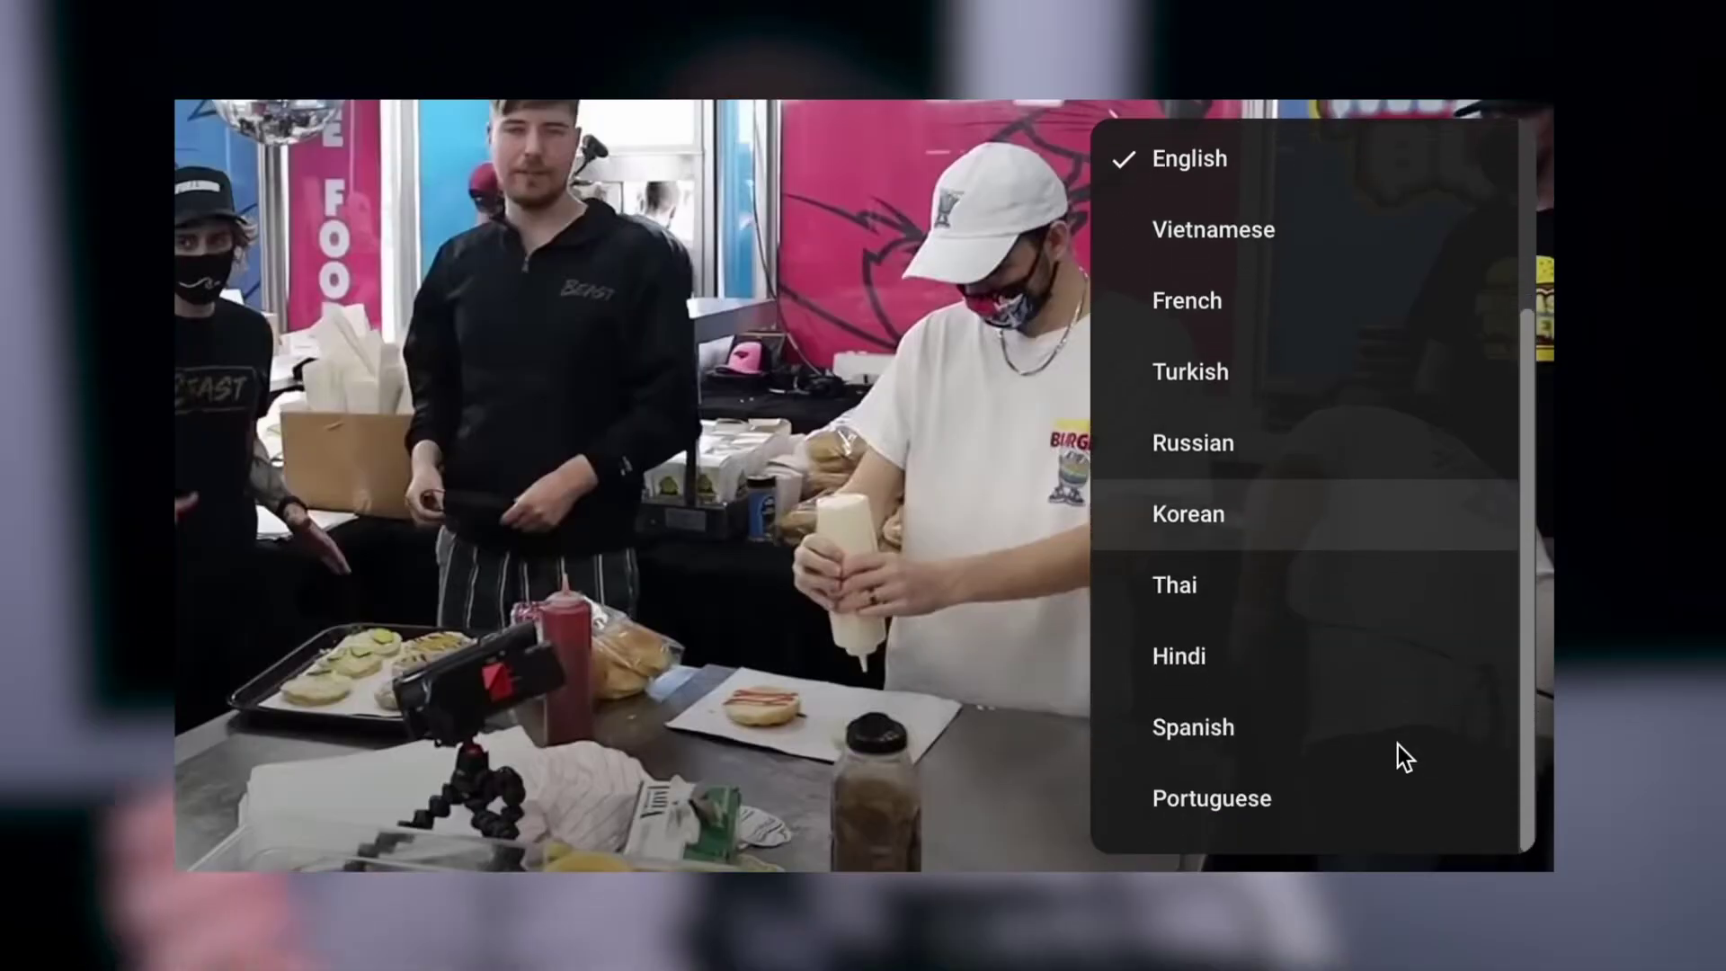
scroll(1399, 744, "up", 2)
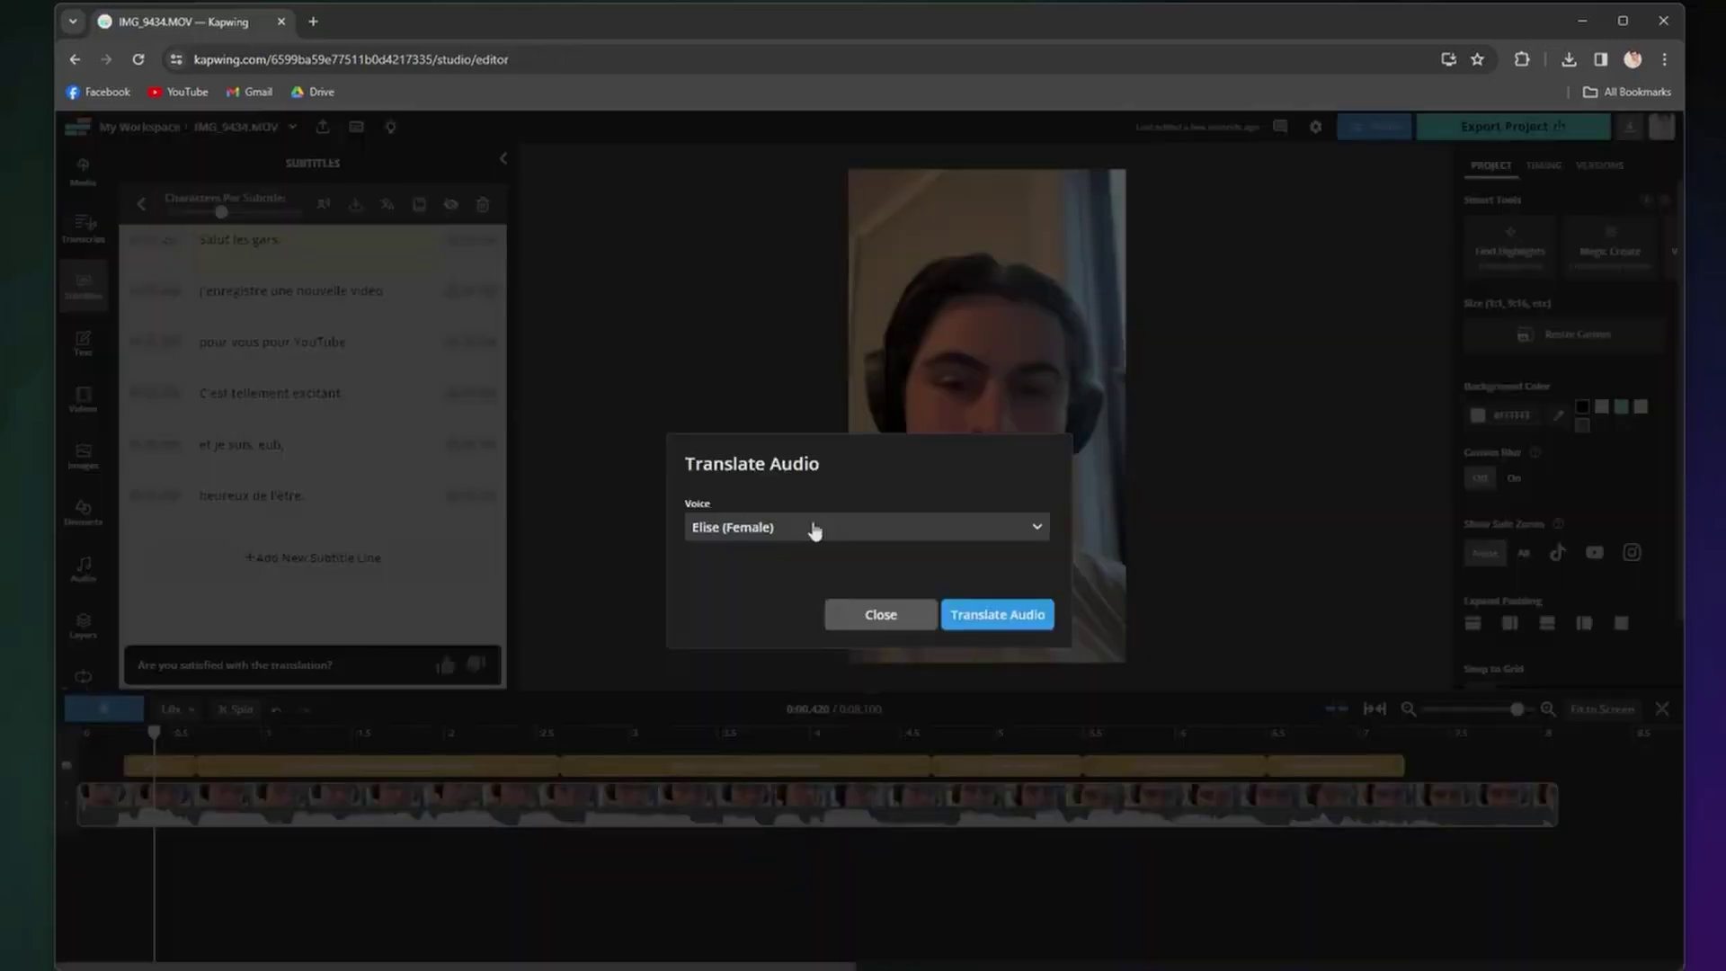
Show the dubbing voice options in the Translate Audio dialog
left_click(815, 526)
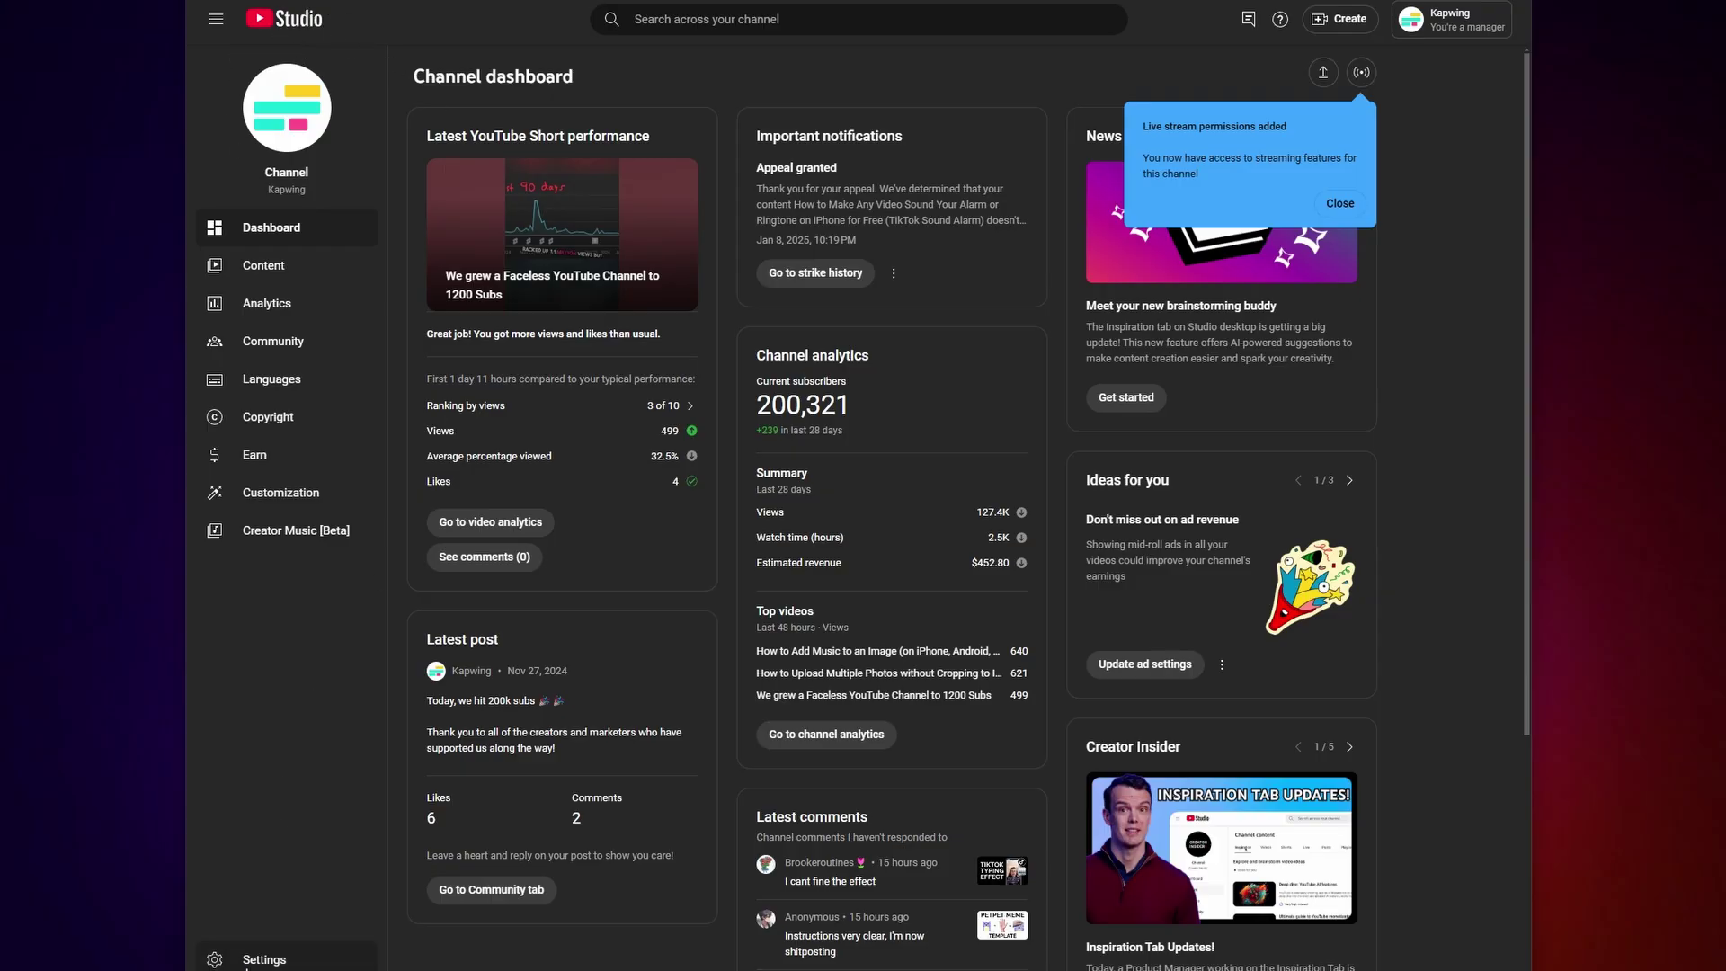
Open the channel Settings and scroll to the Automatic Dubbing upload-default options
left_click(247, 962)
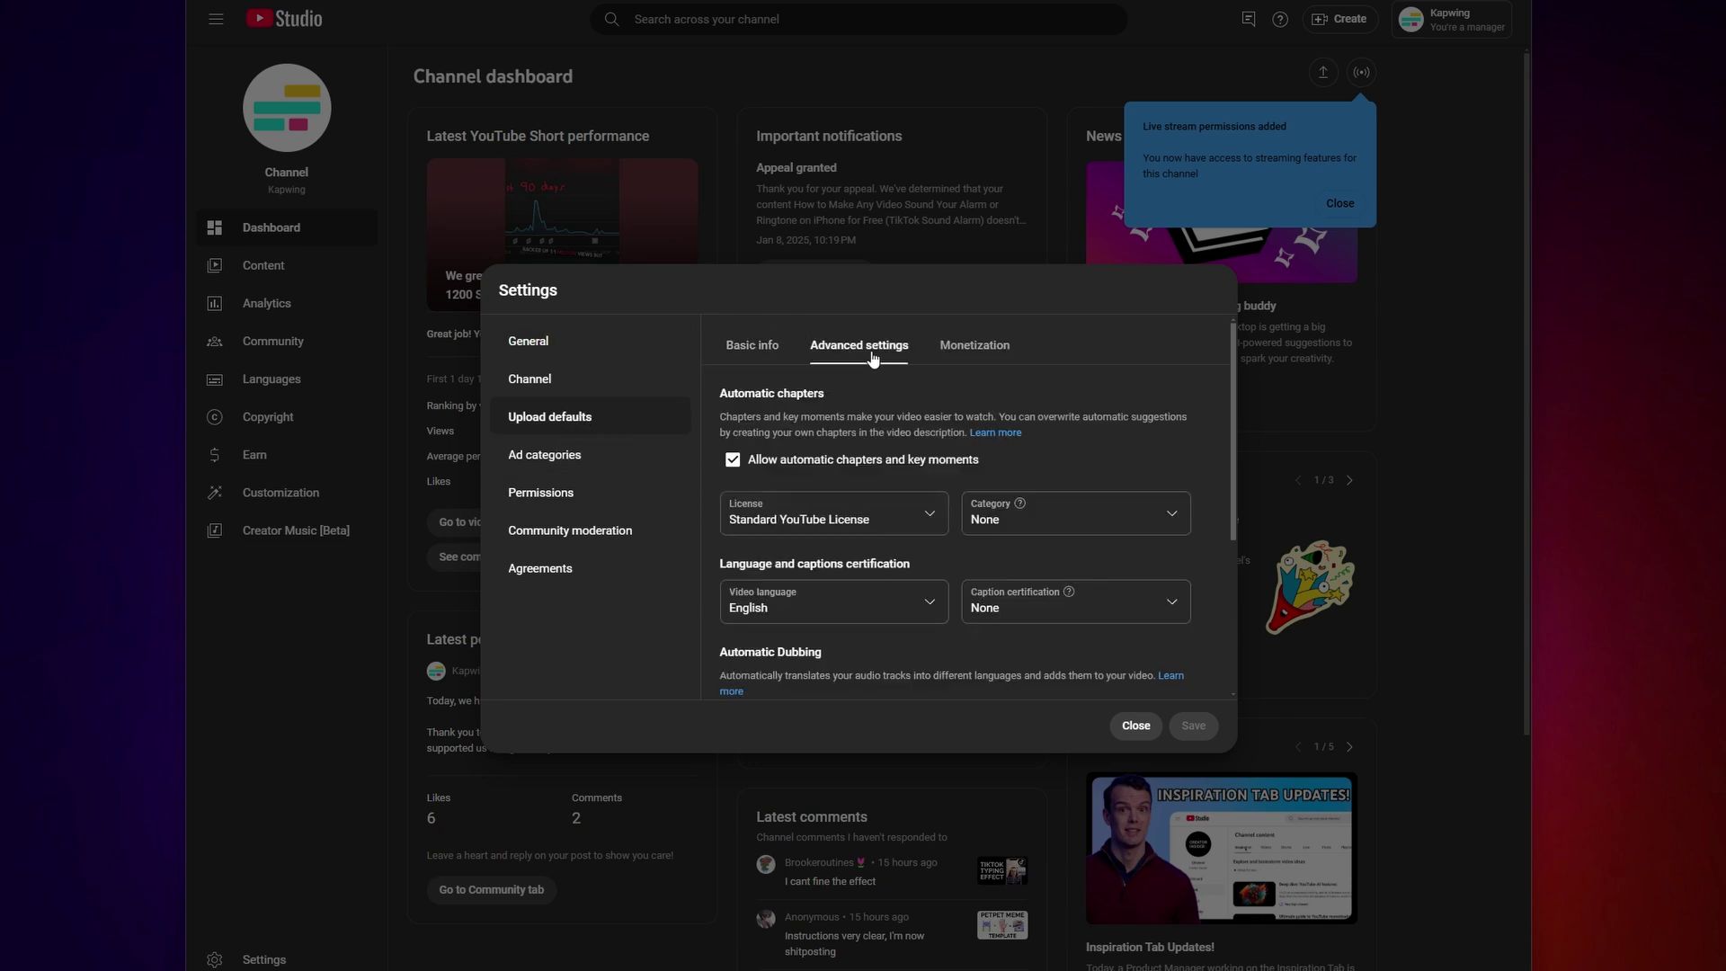
scroll(929, 397, "down", 3)
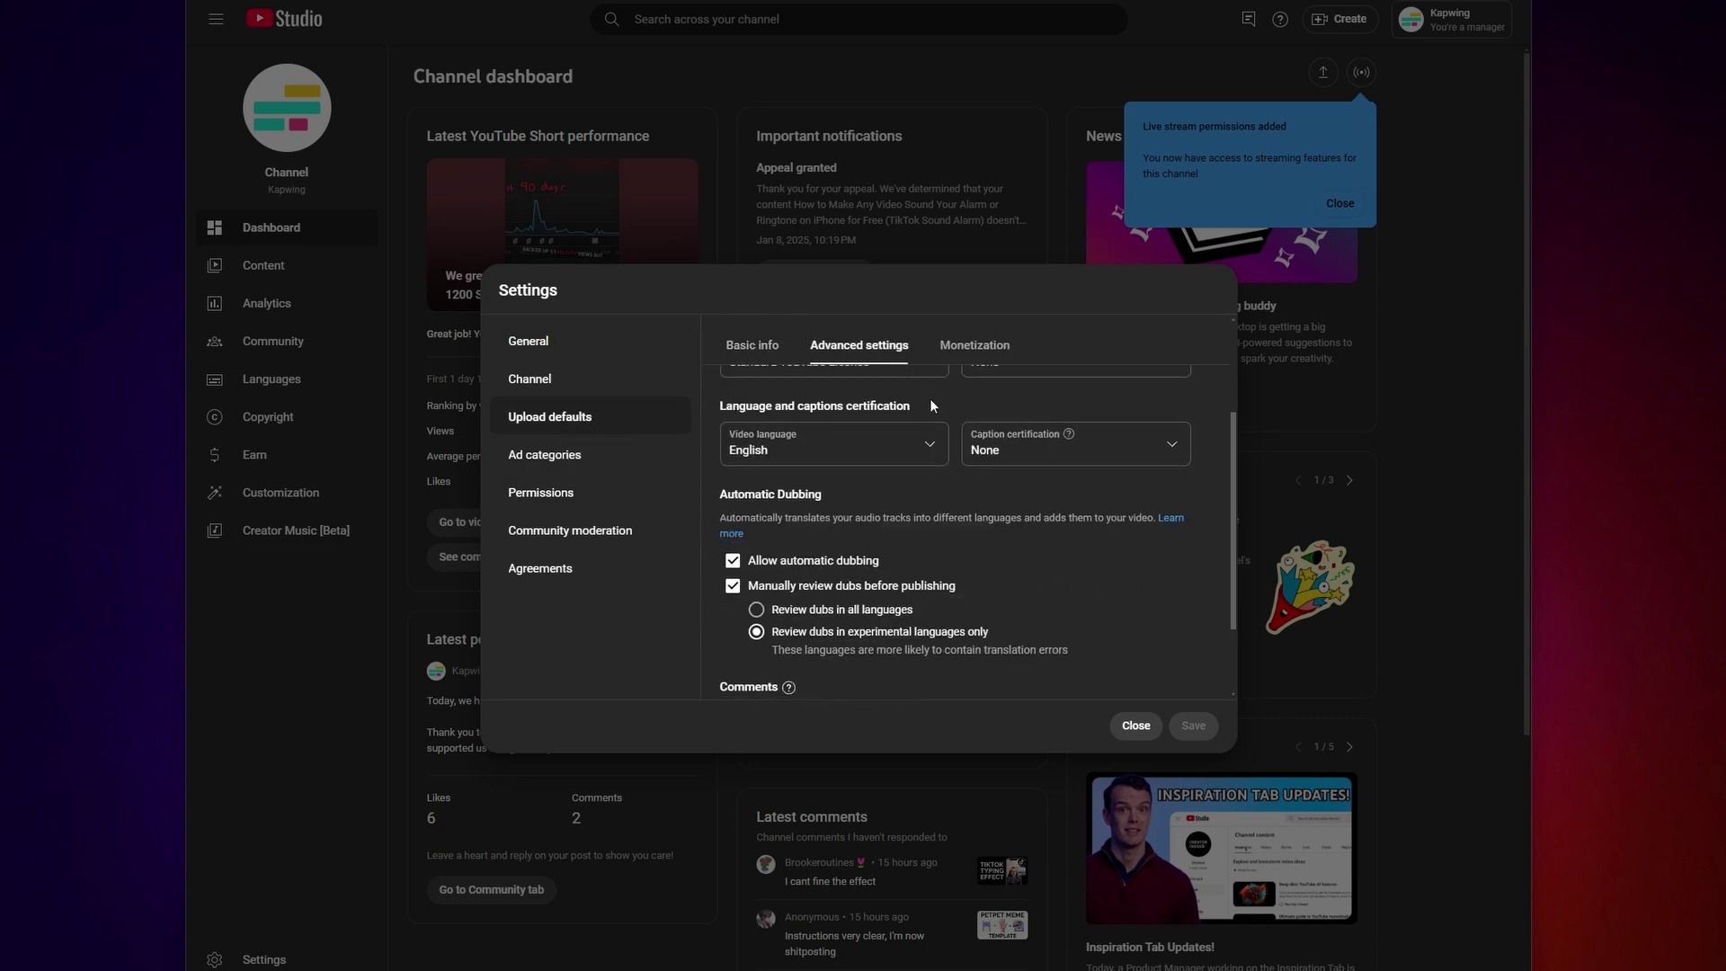
scroll(947, 473, "up", 1)
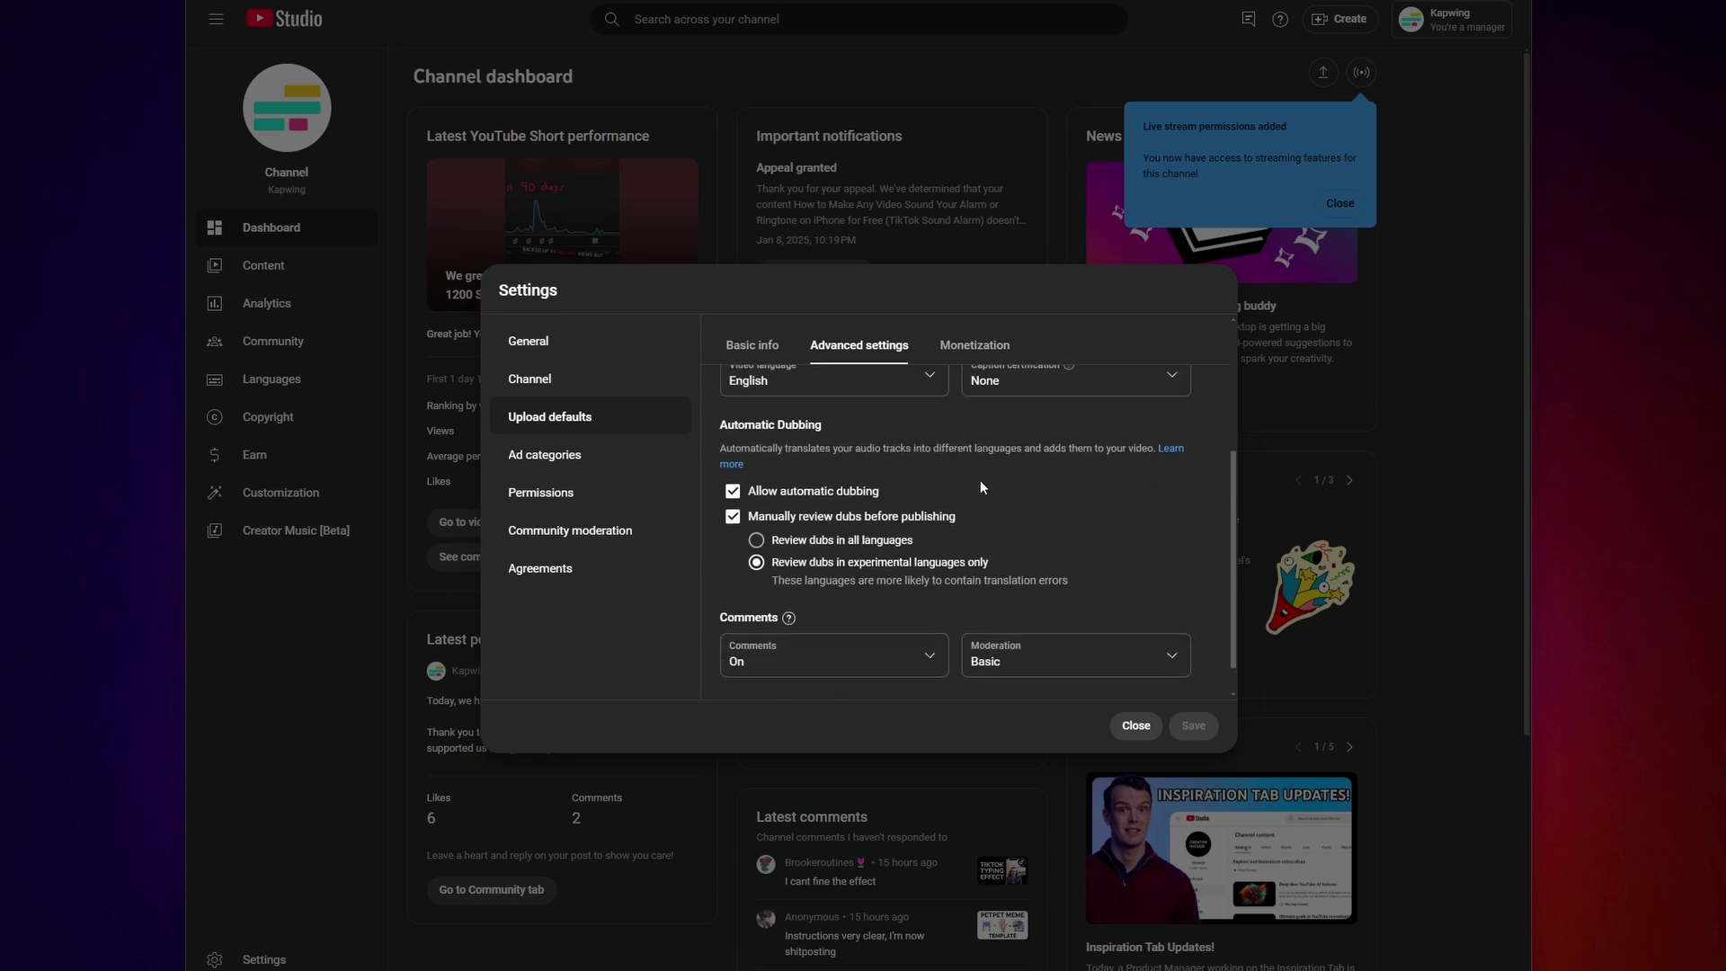
scroll(929, 520, "up", 3)
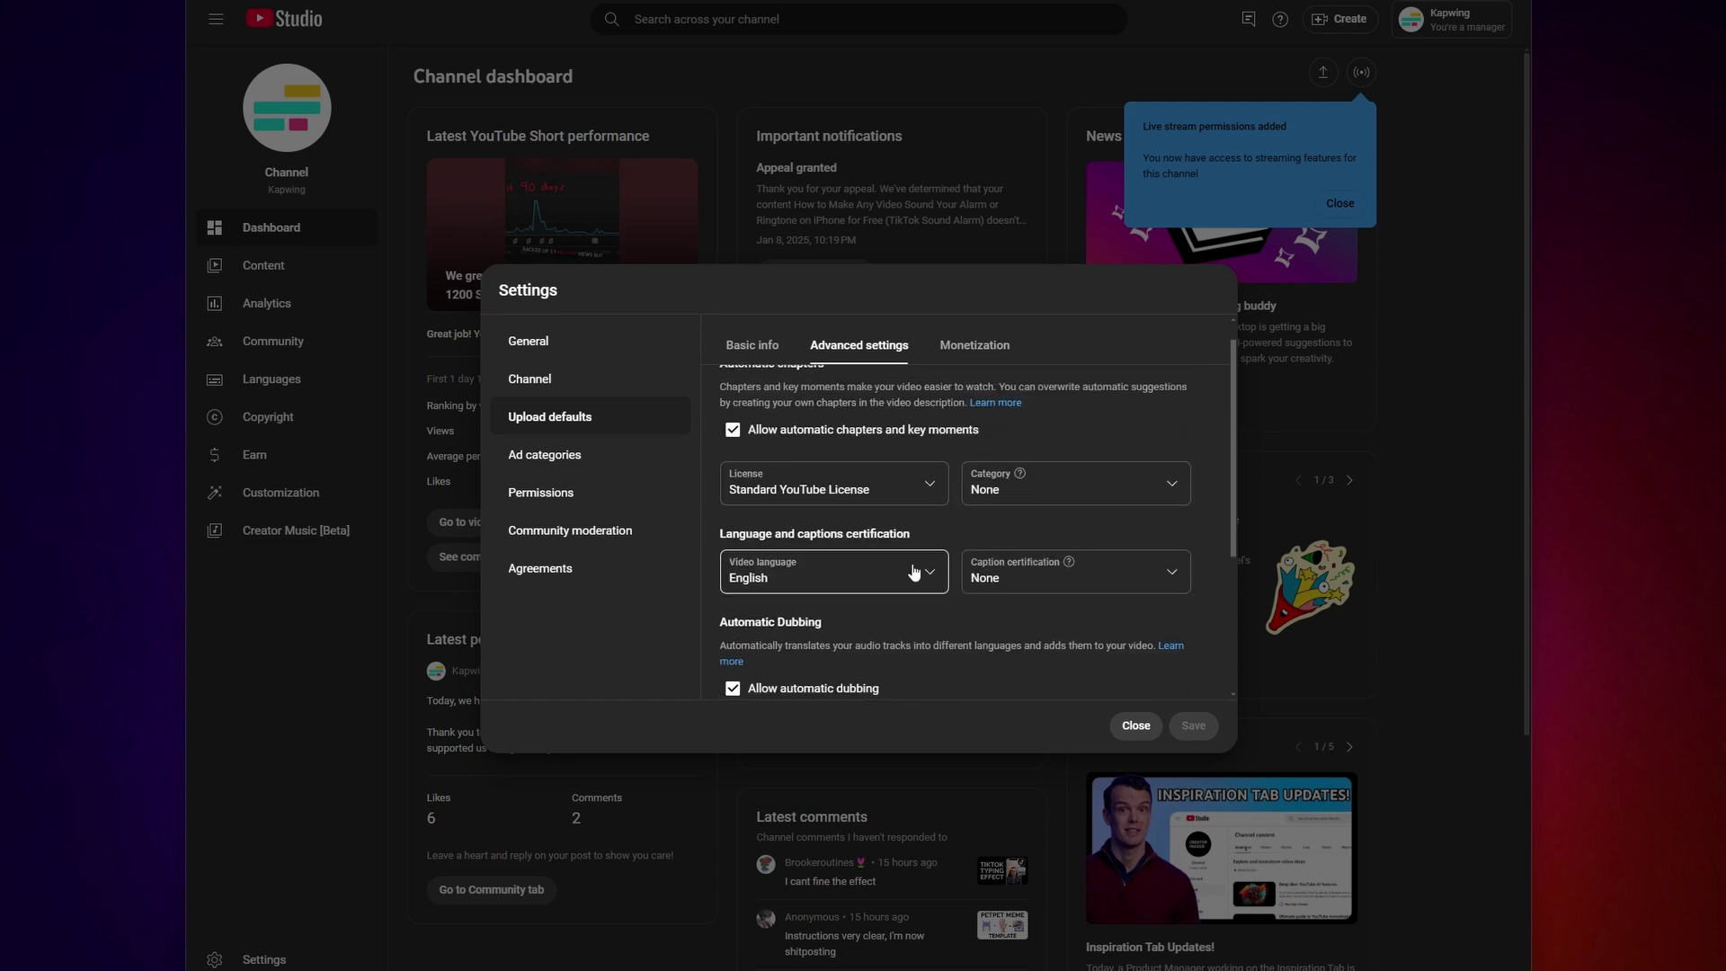
scroll(926, 572, "down", 2)
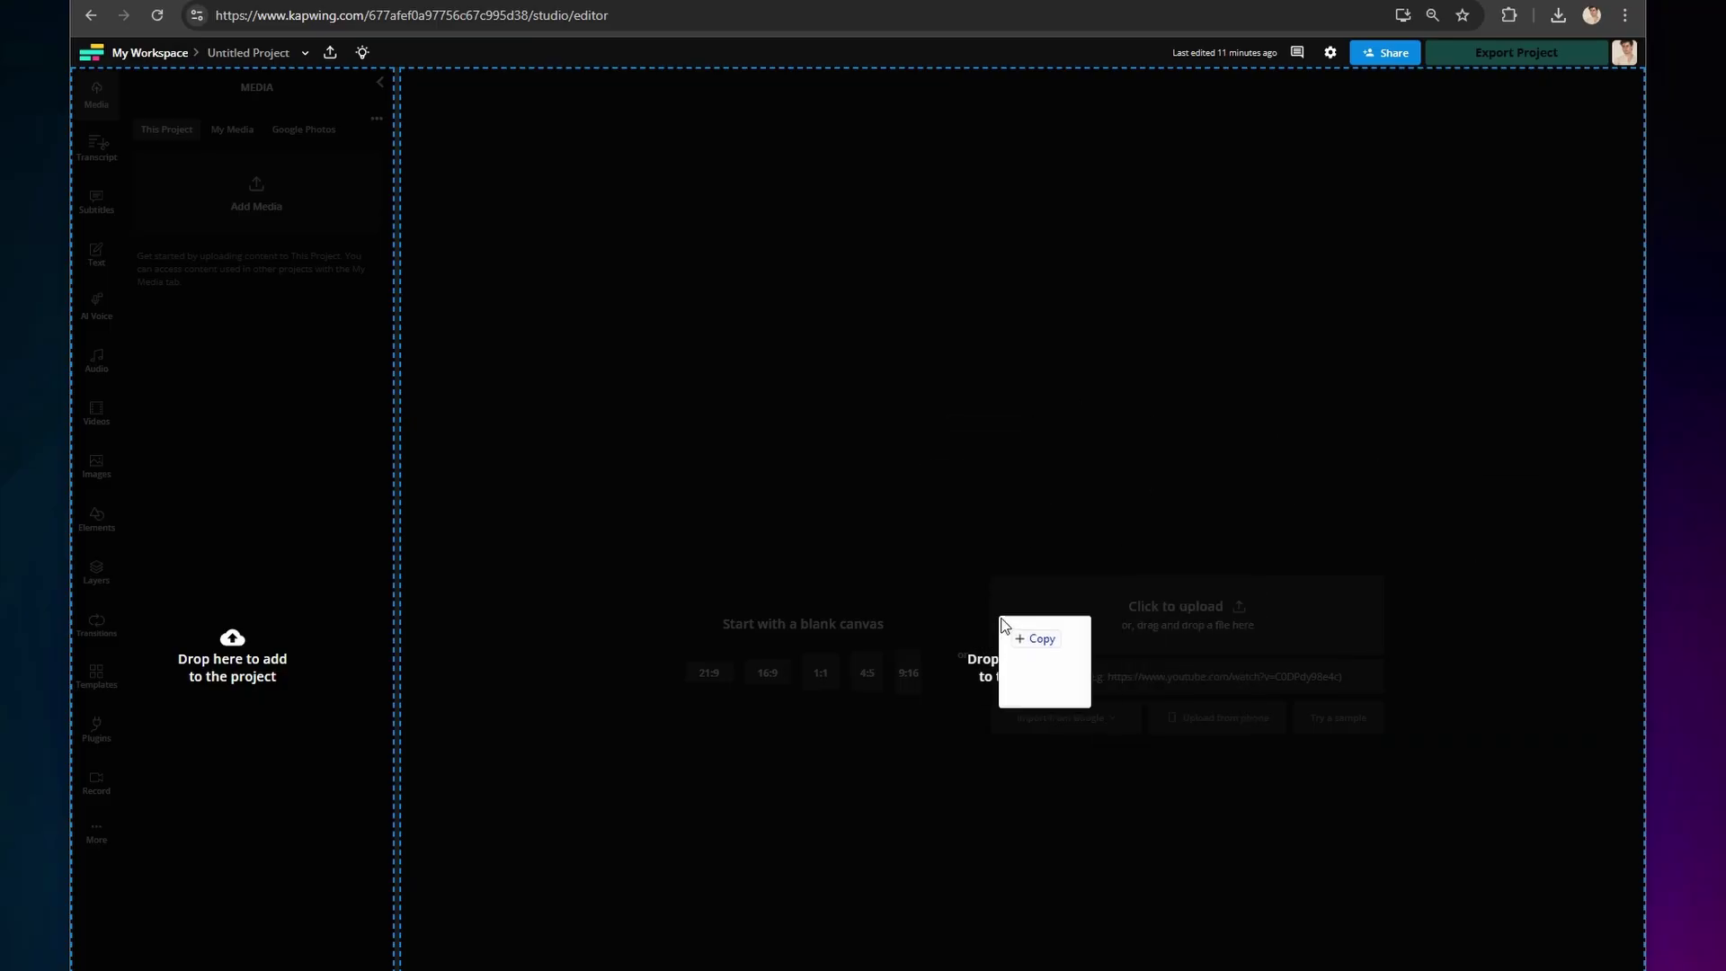
Upload the video into the new project and start setting up a dub
left_click_drag(1004, 625, 1007, 623)
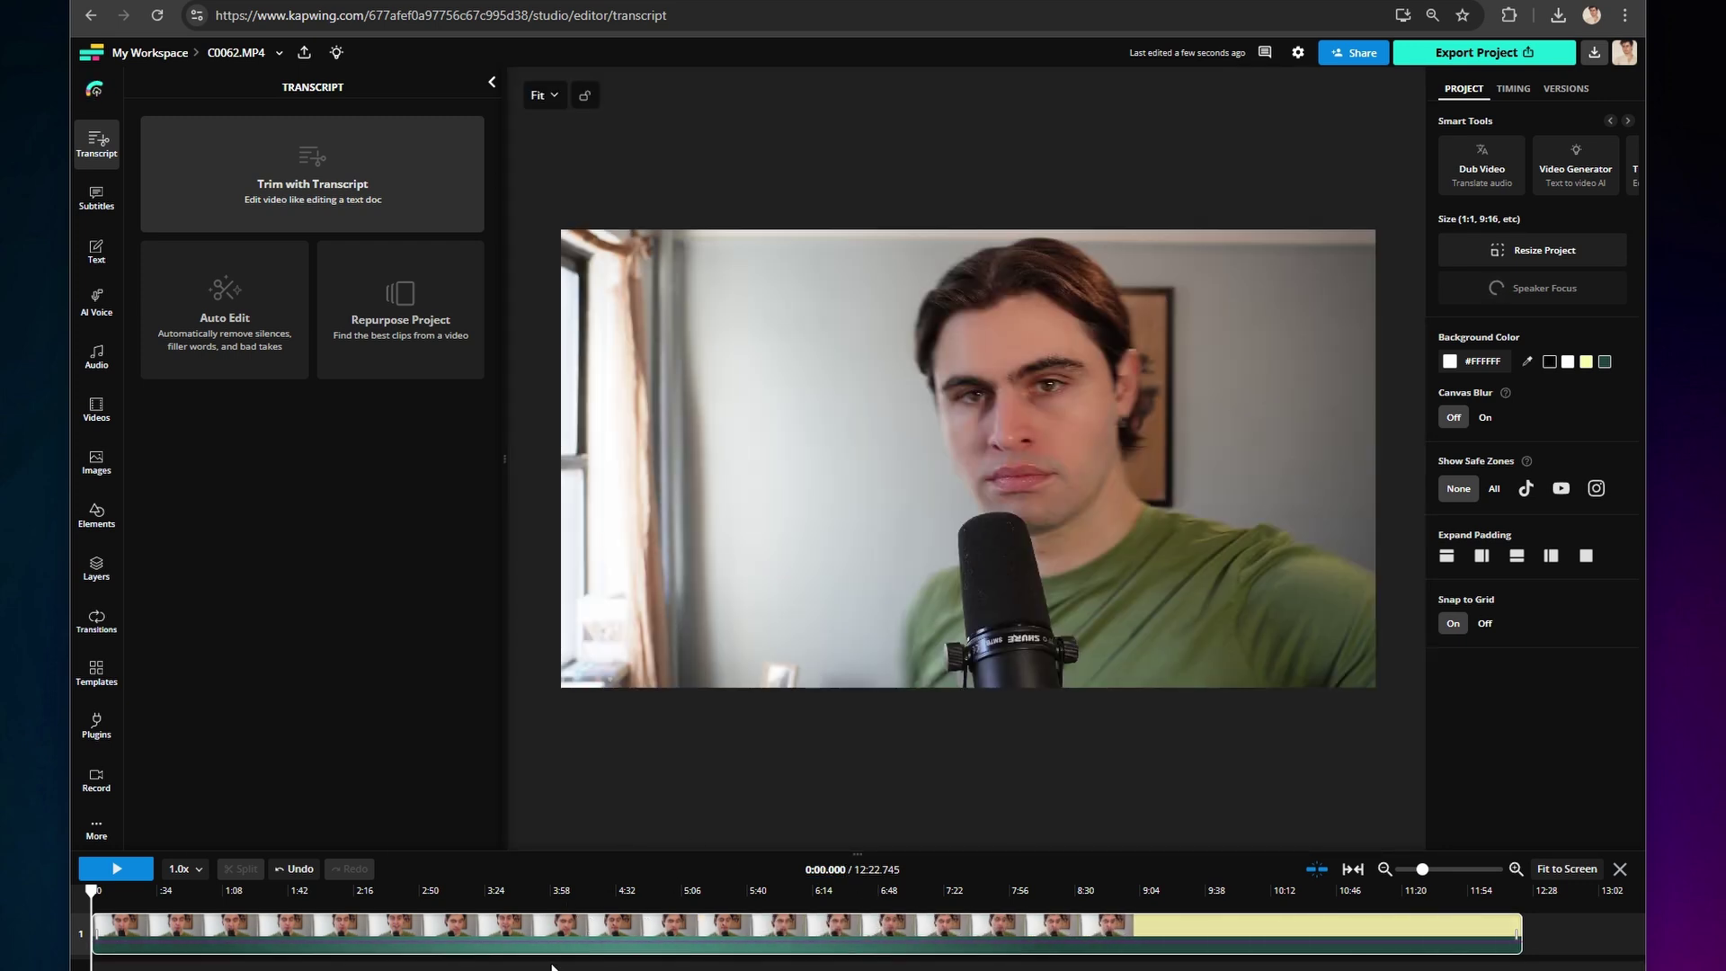
left_click(89, 358)
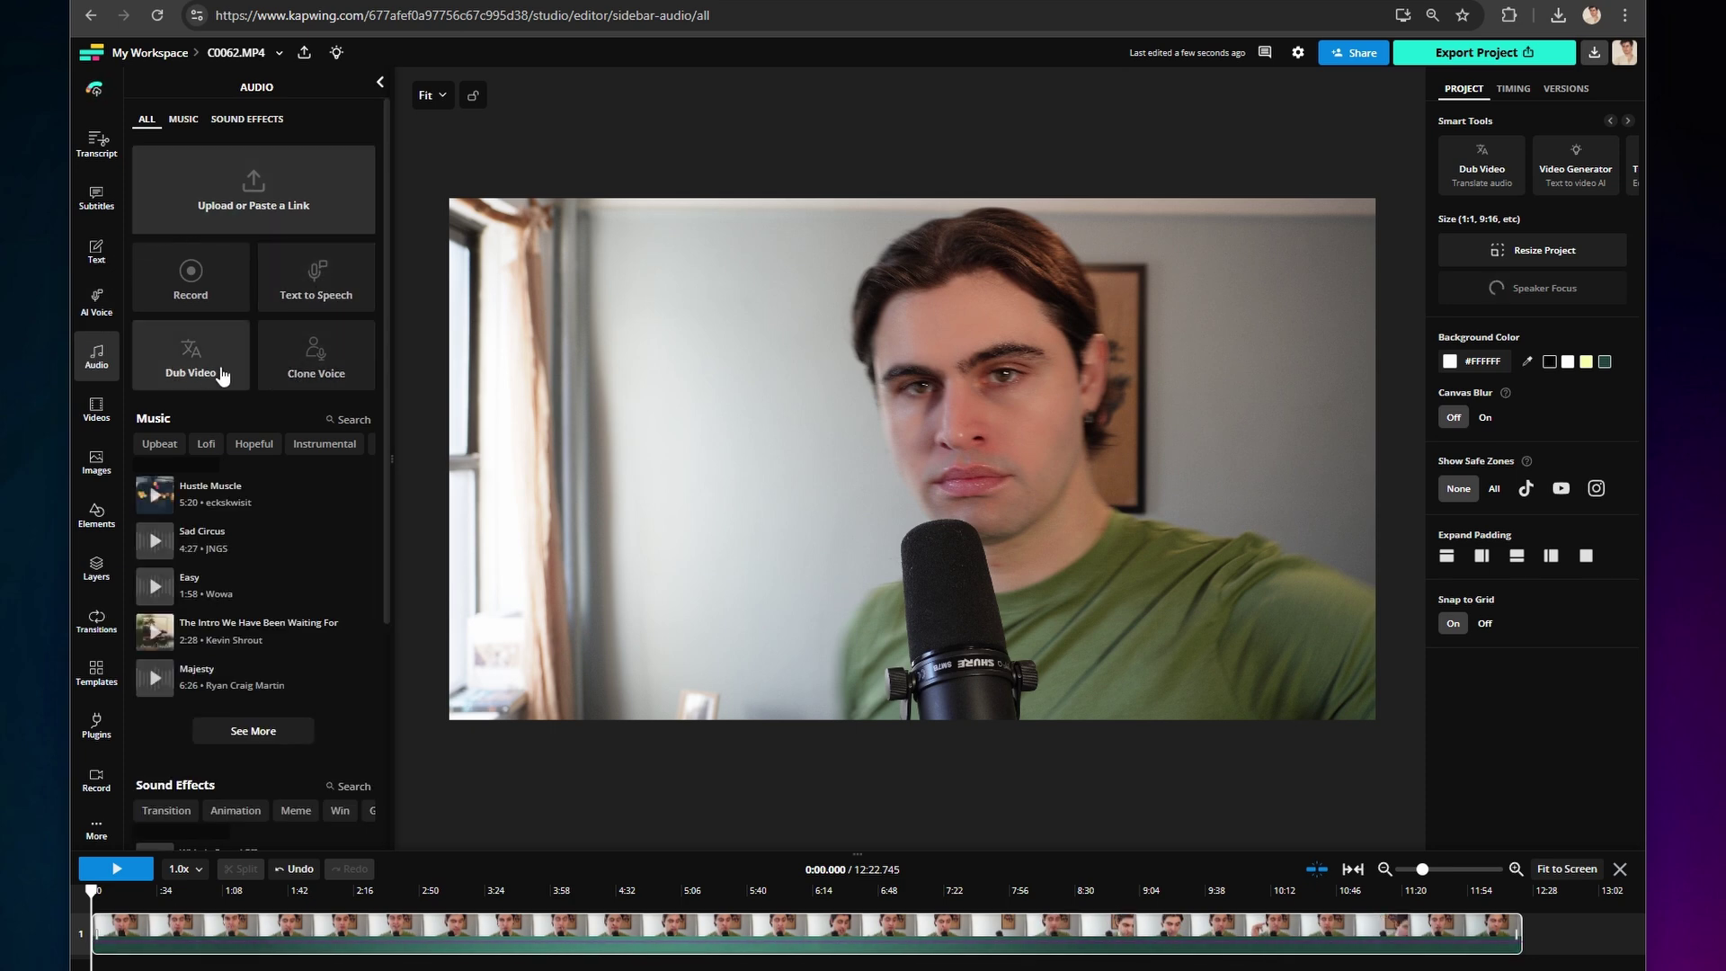
left_click(222, 375)
Keep English (United States) as the source and choose Spanish (Spain) as the target language
left_click(183, 179)
left_click(241, 173)
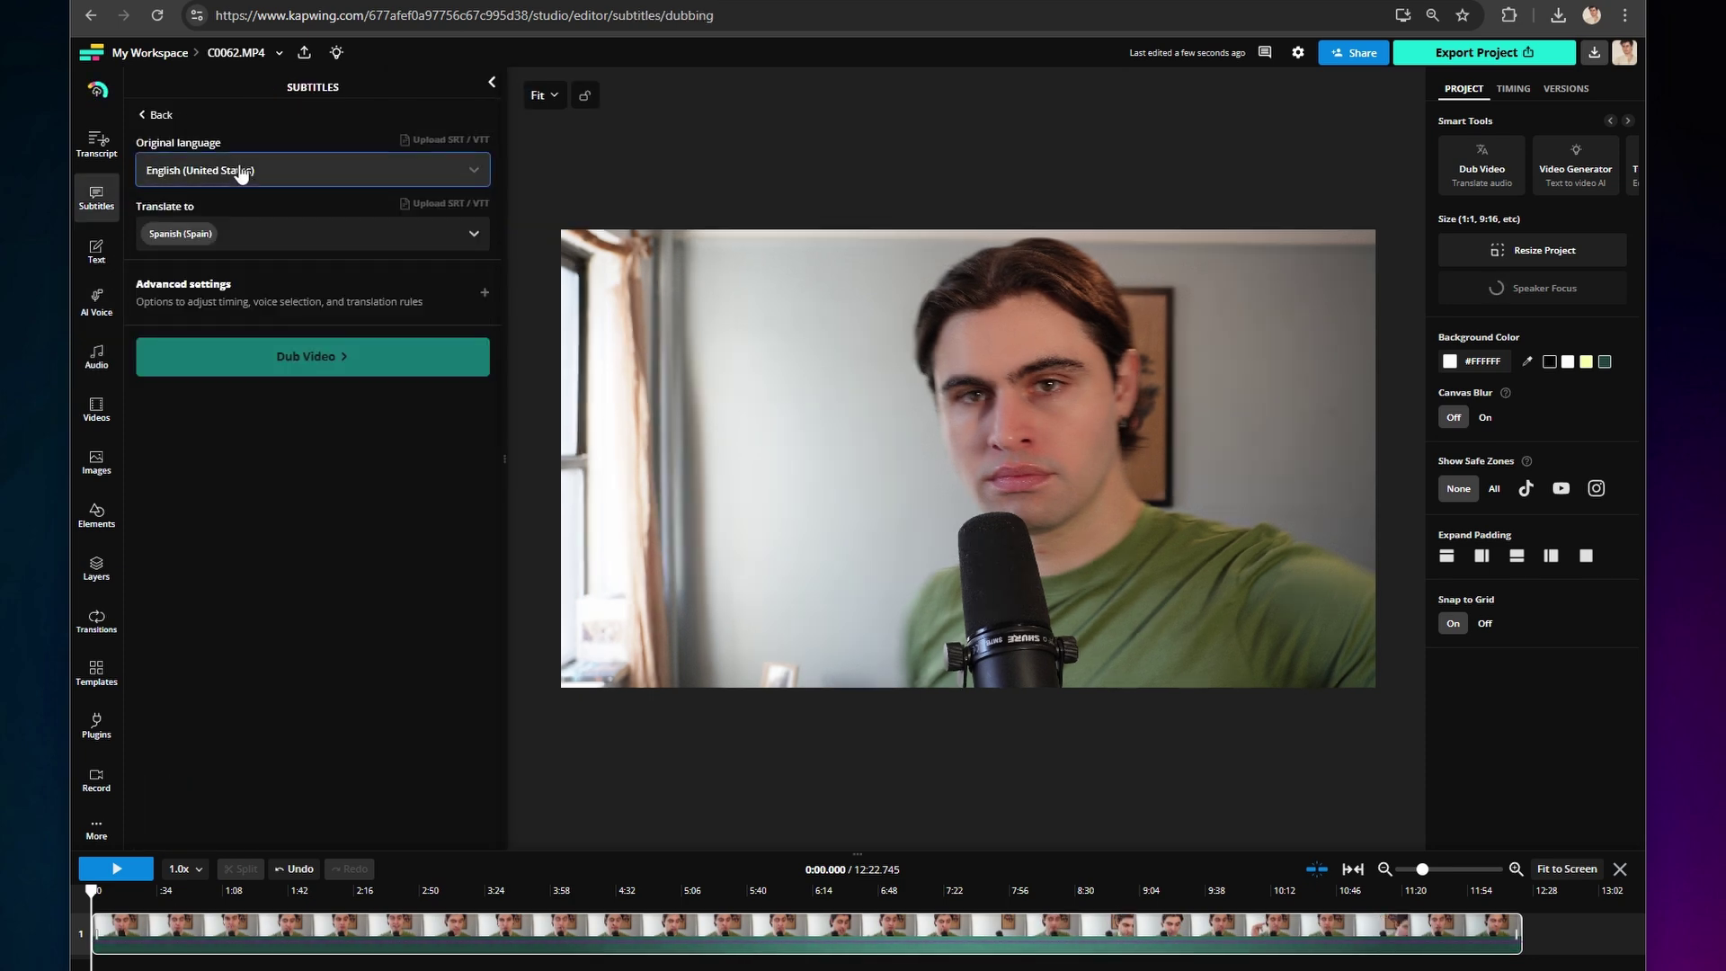
left_click(357, 254)
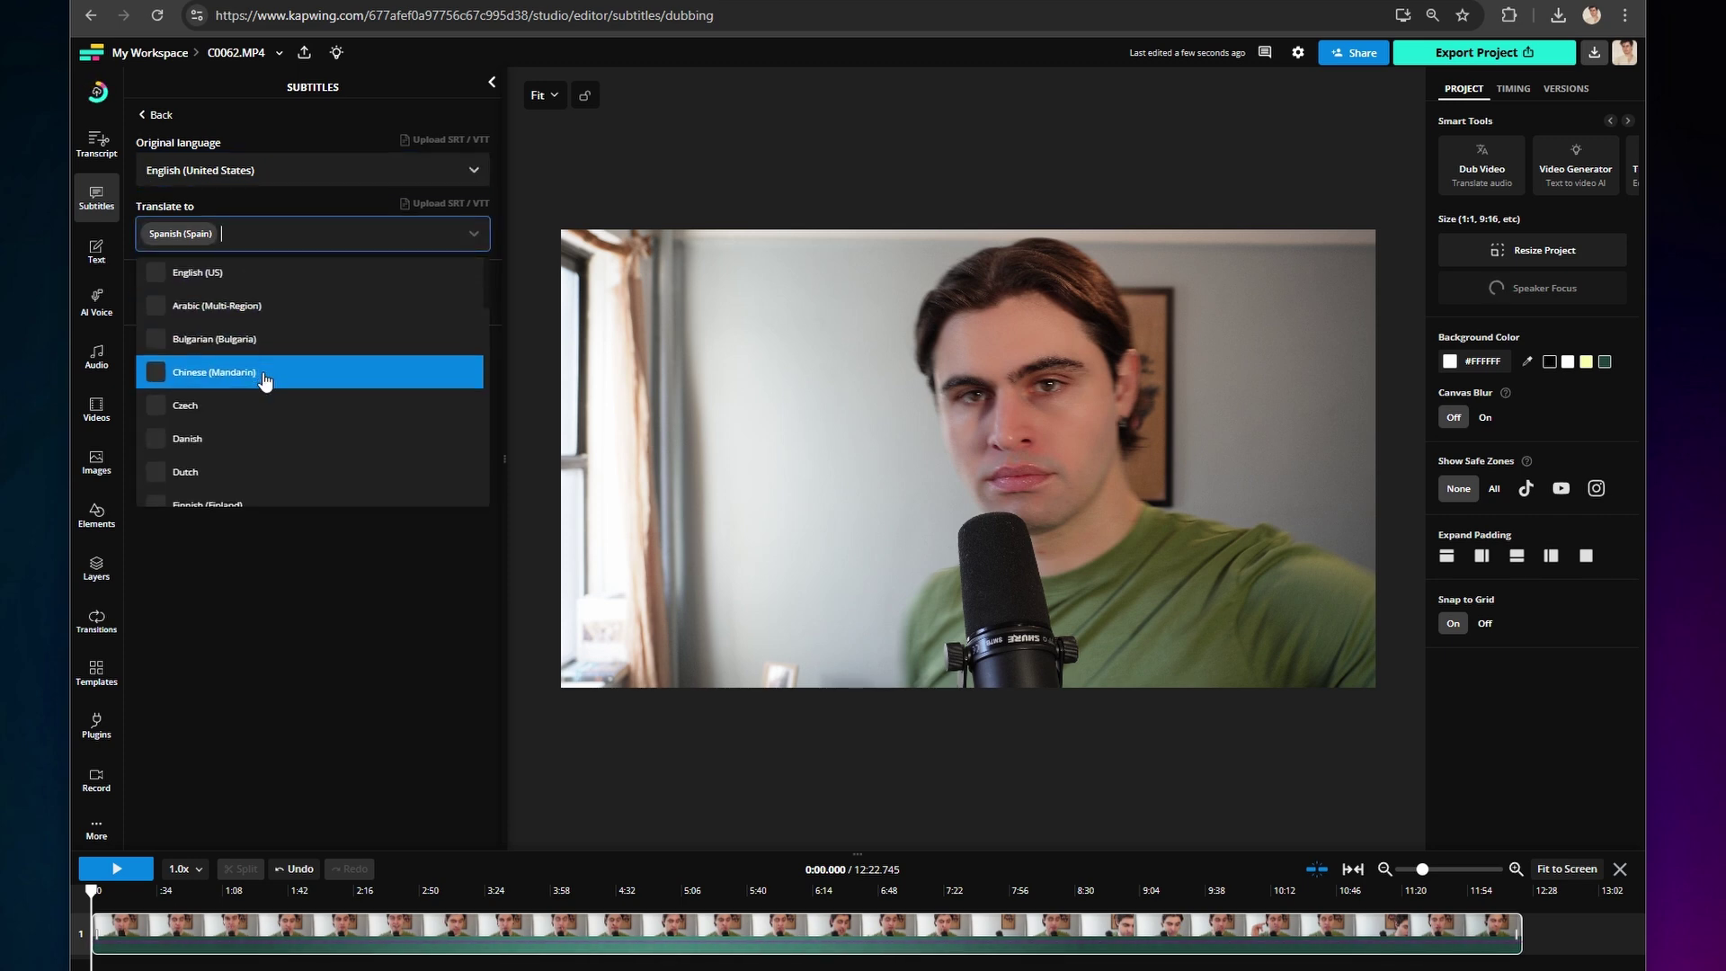
scroll(246, 376, "down", 2)
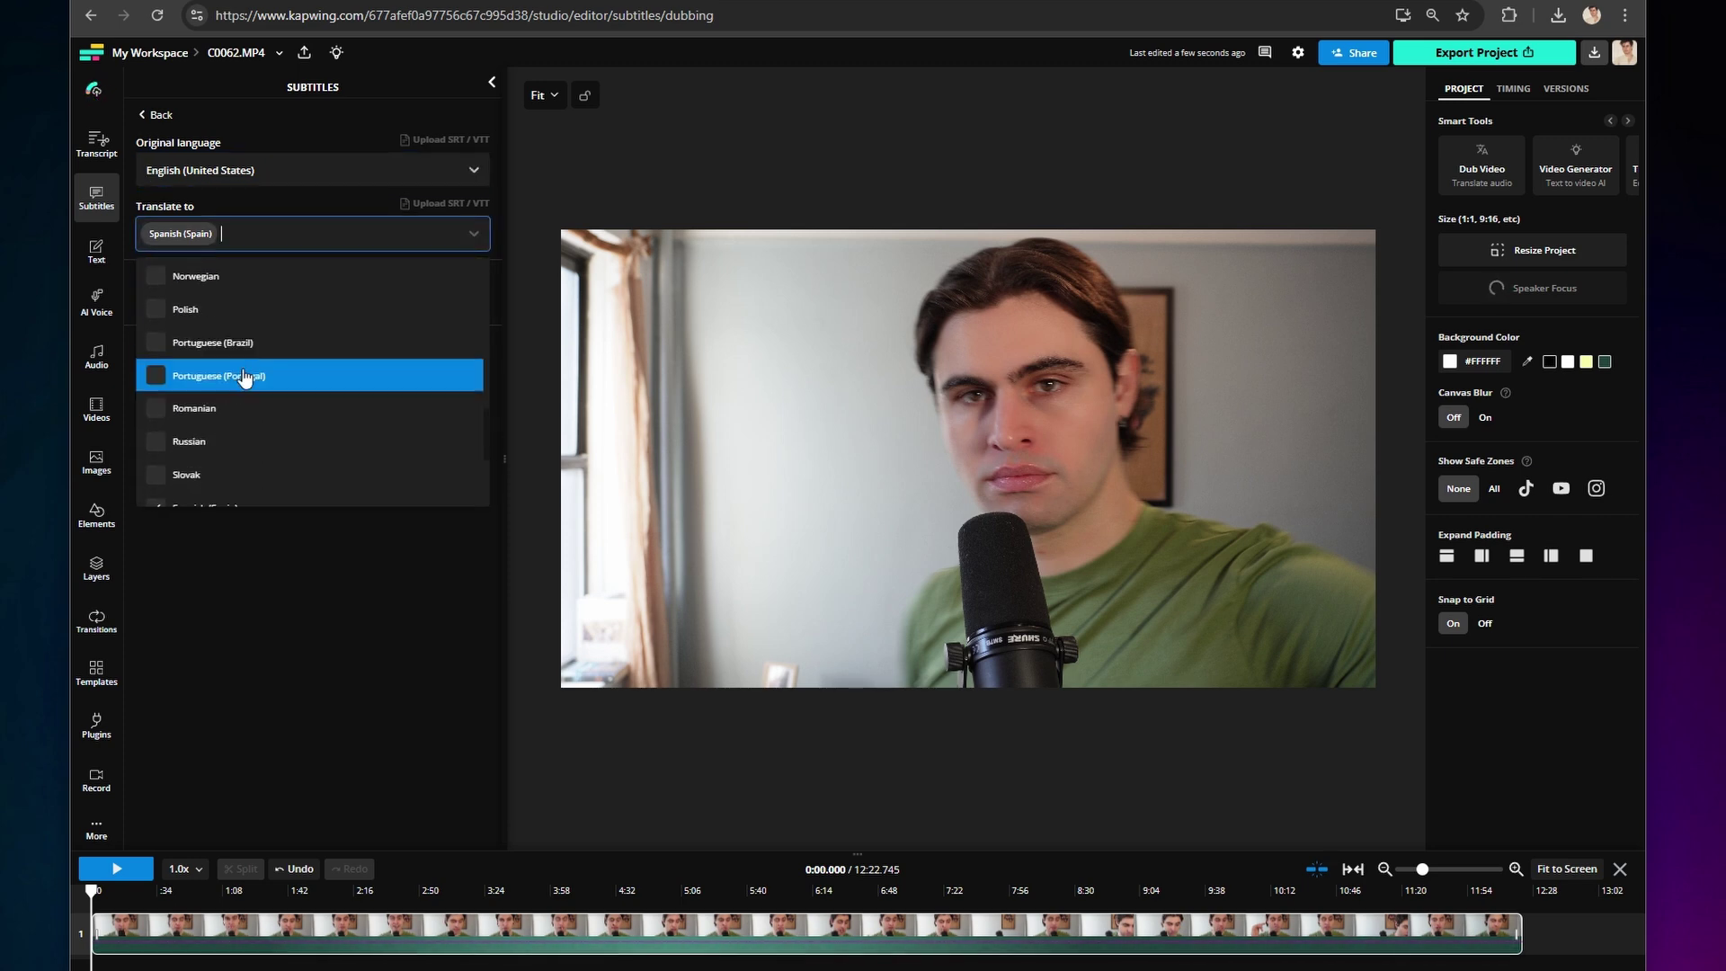
scroll(239, 398, "up", 10)
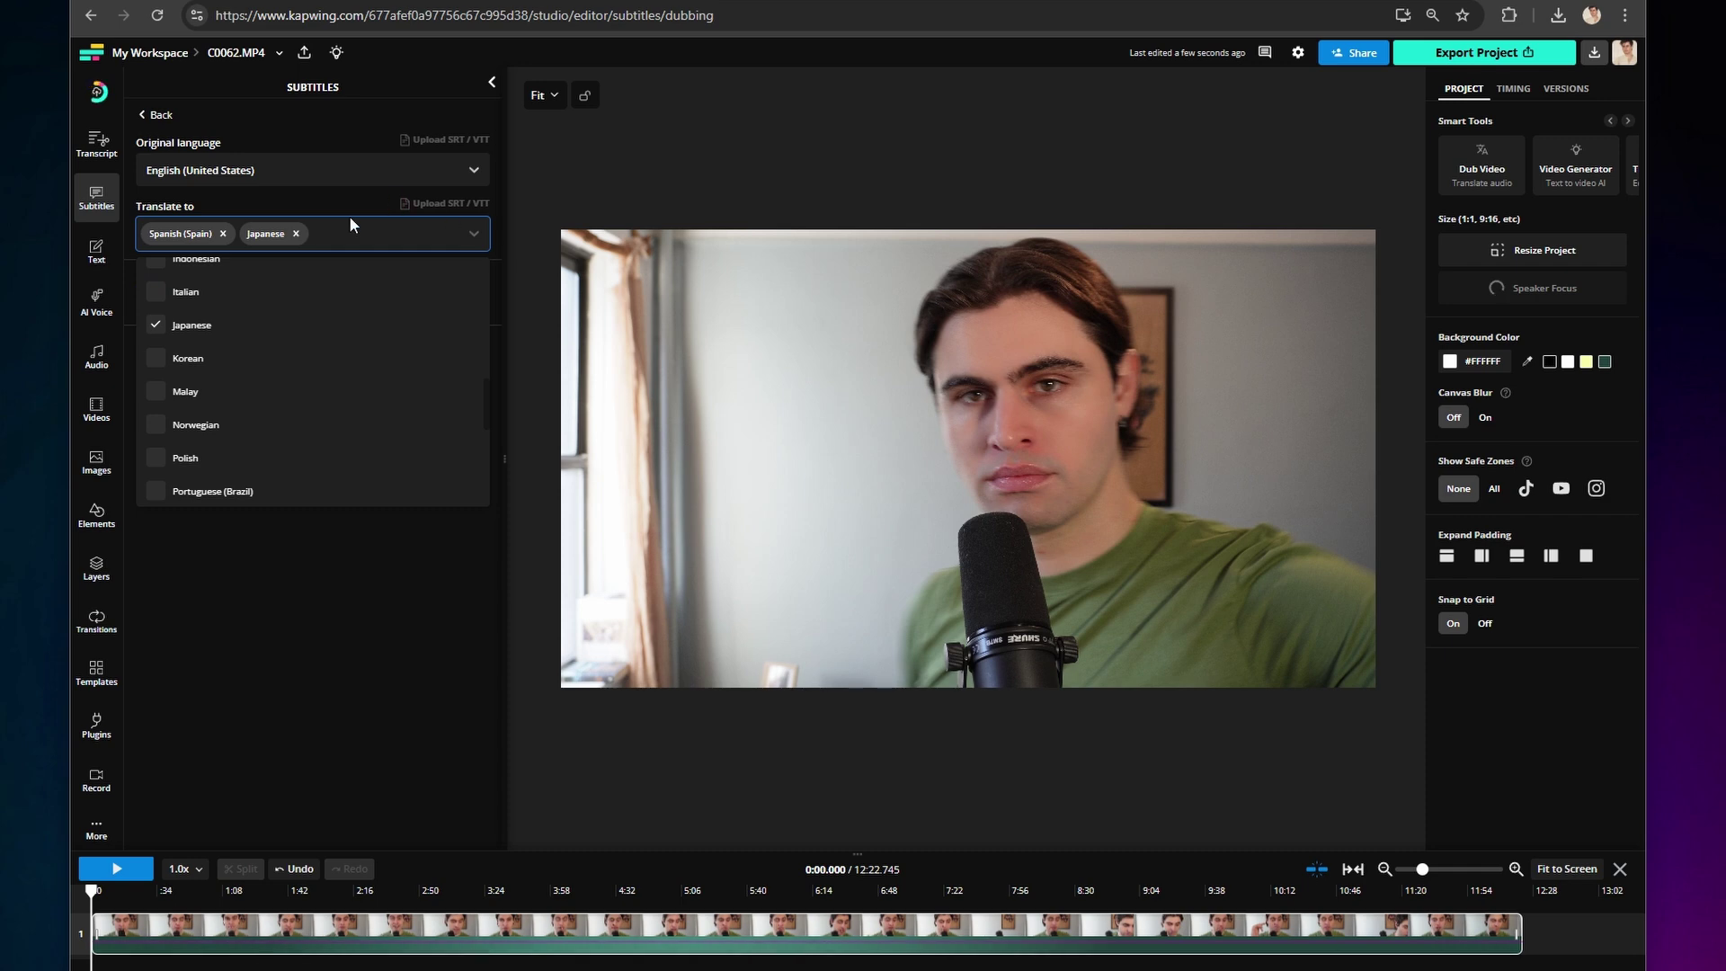
left_click(315, 200)
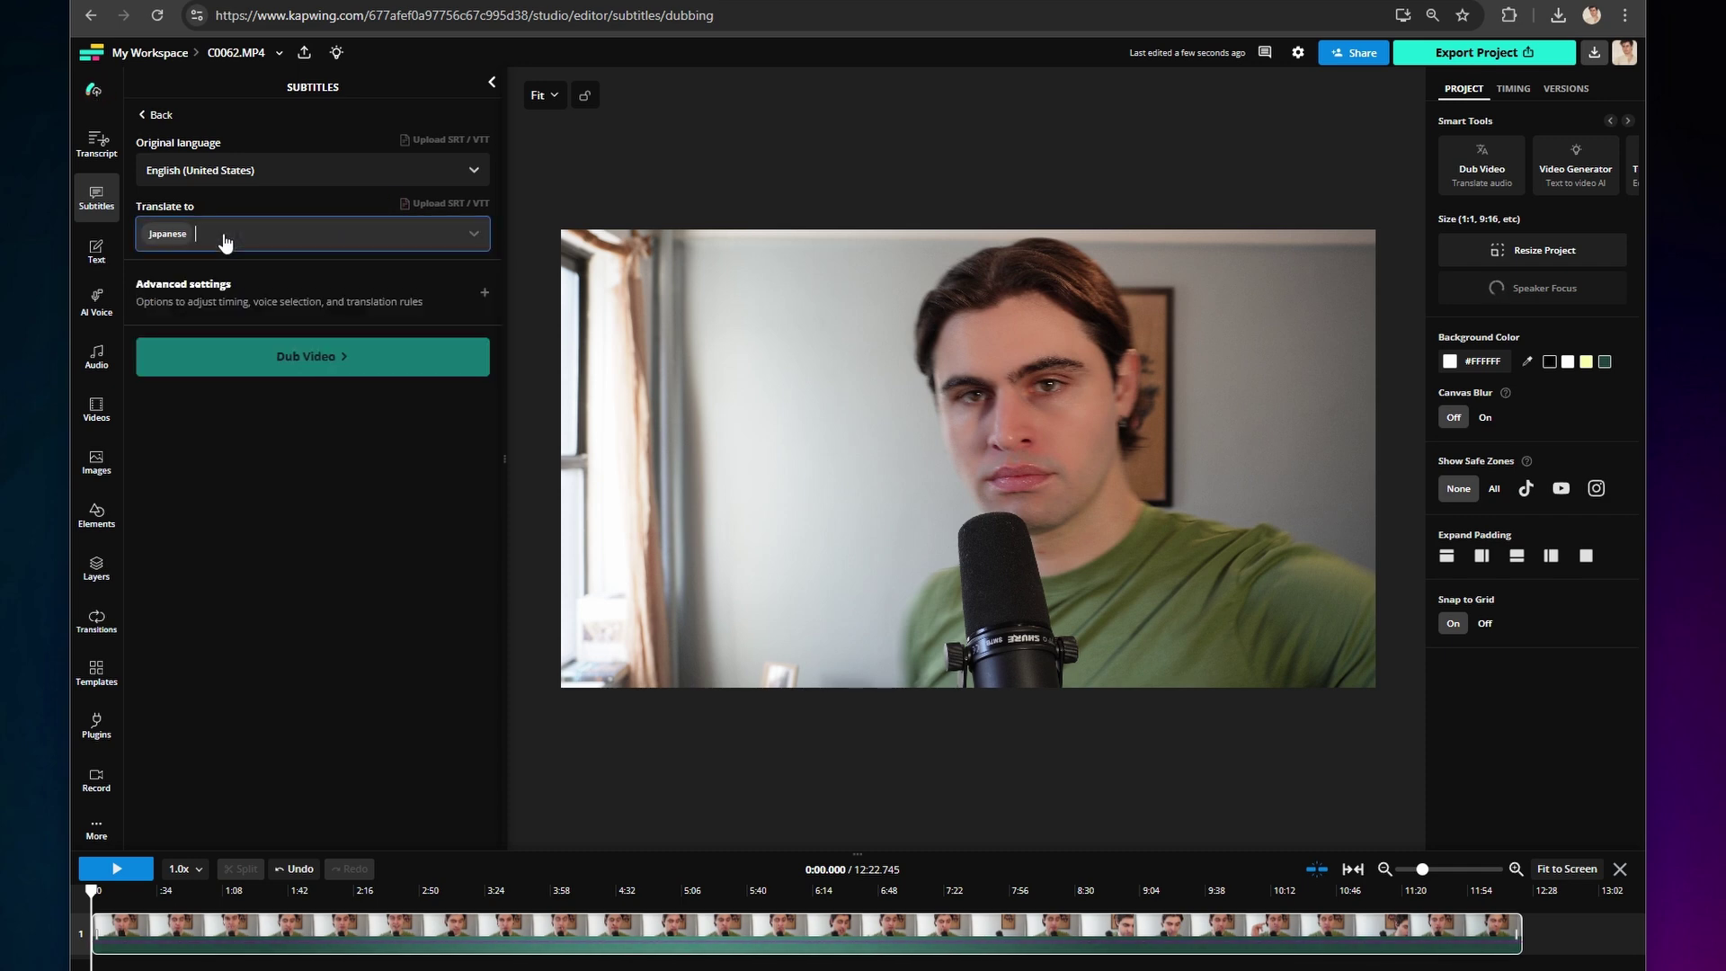
Keep 'Clone original voice(s)' in advanced settings and enable Edit Translation Rules
left_click(382, 300)
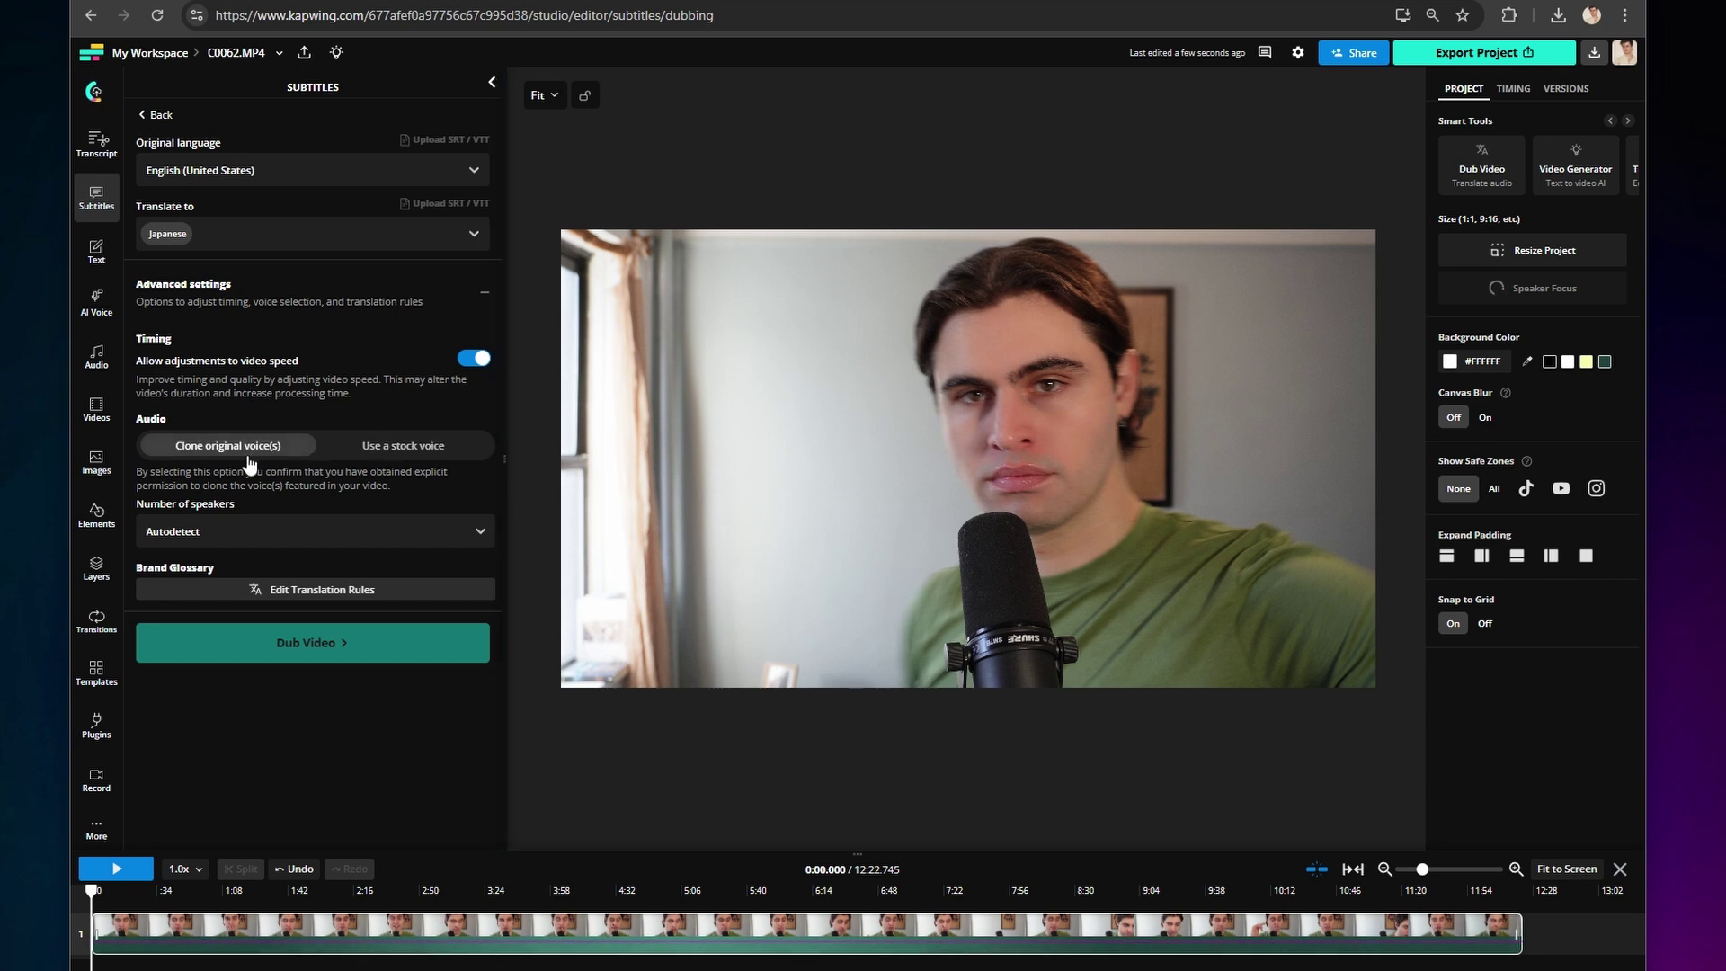
left_click(390, 450)
left_click(265, 454)
left_click(306, 591)
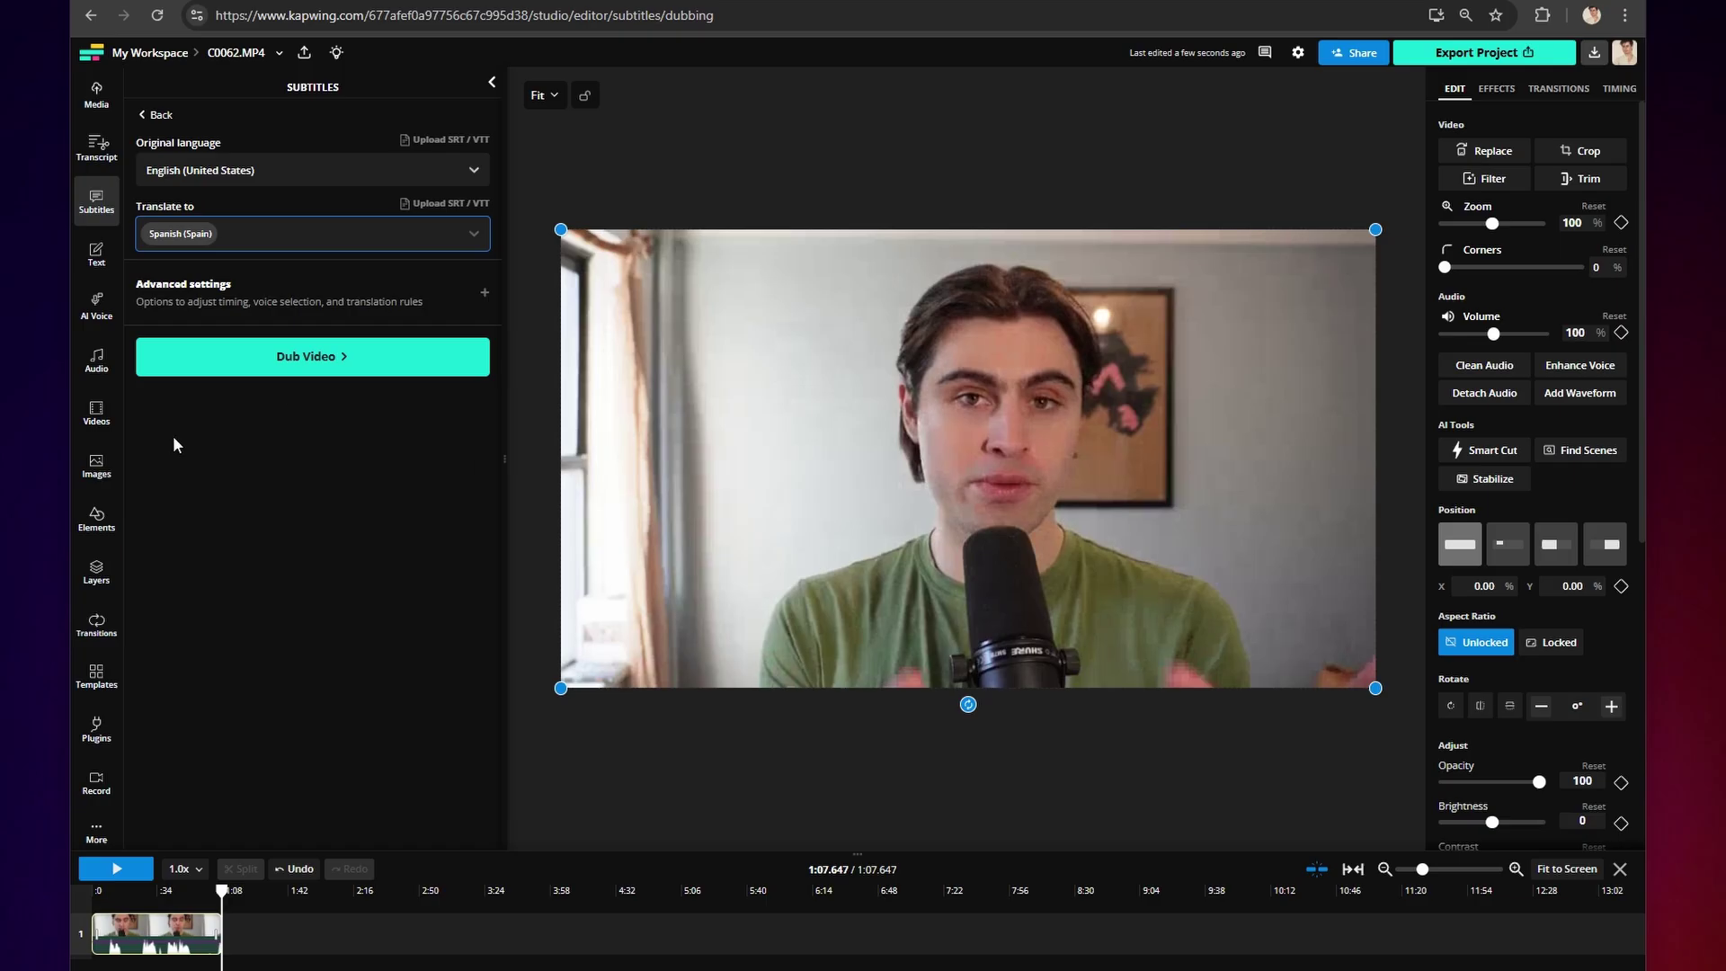
Run Dub Video and review the resulting Spanish subtitle lines
left_click(303, 358)
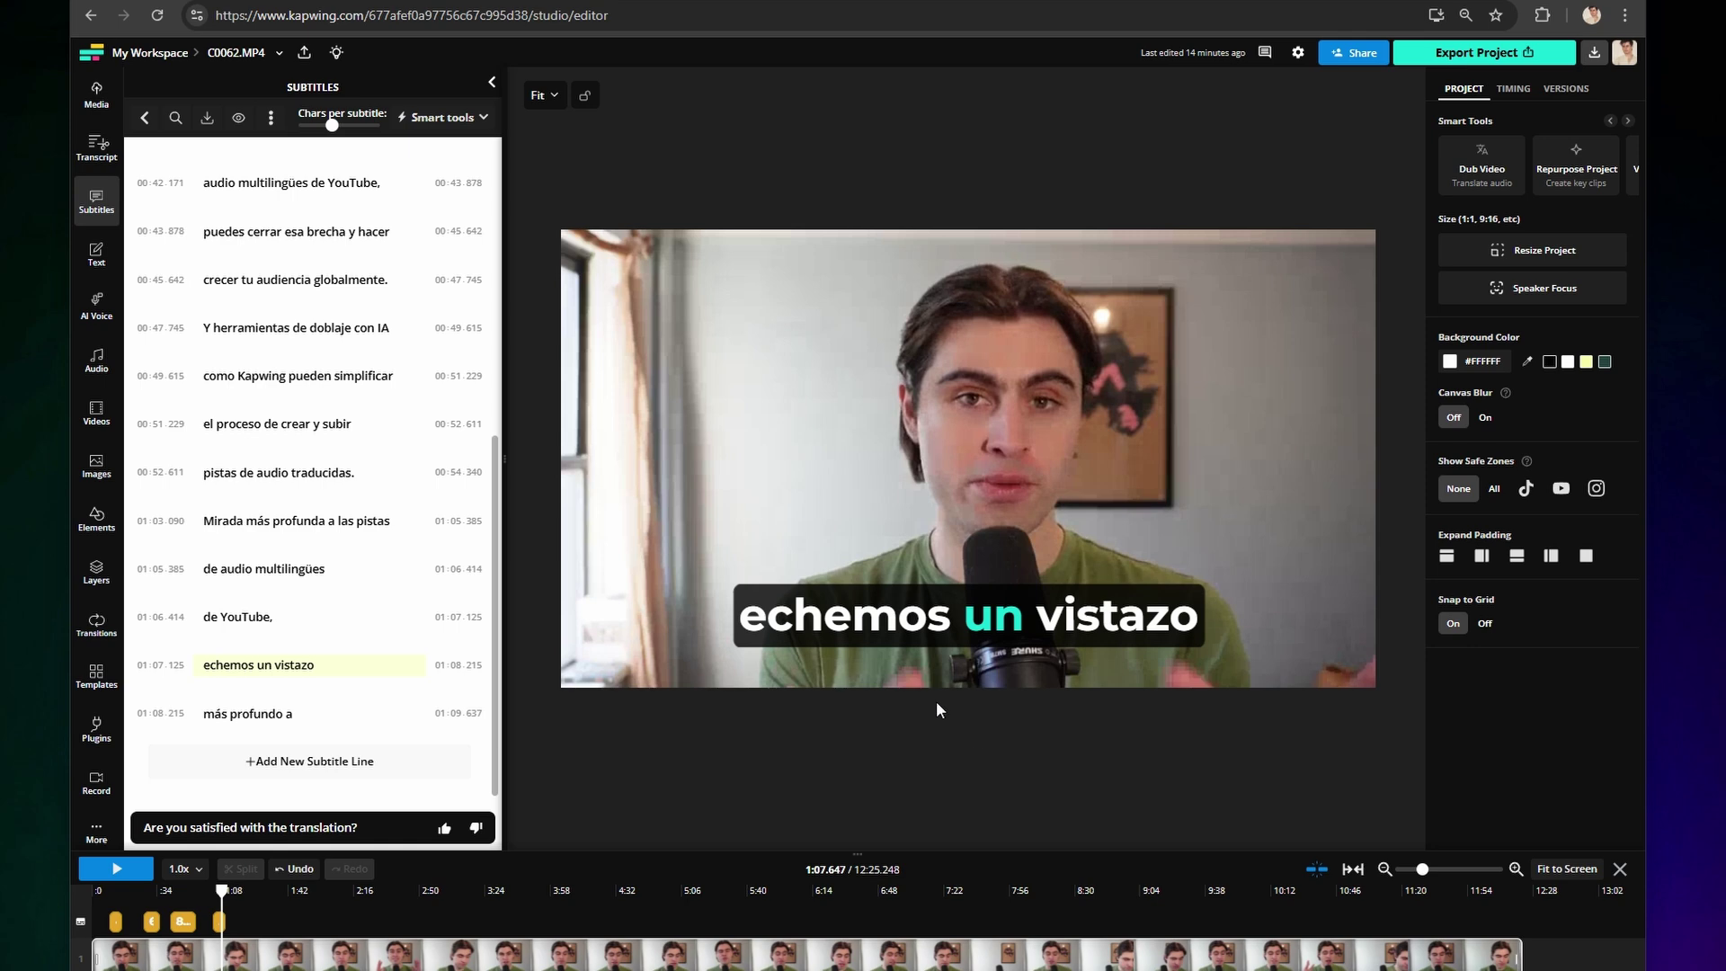
scroll(252, 270, "up", 8)
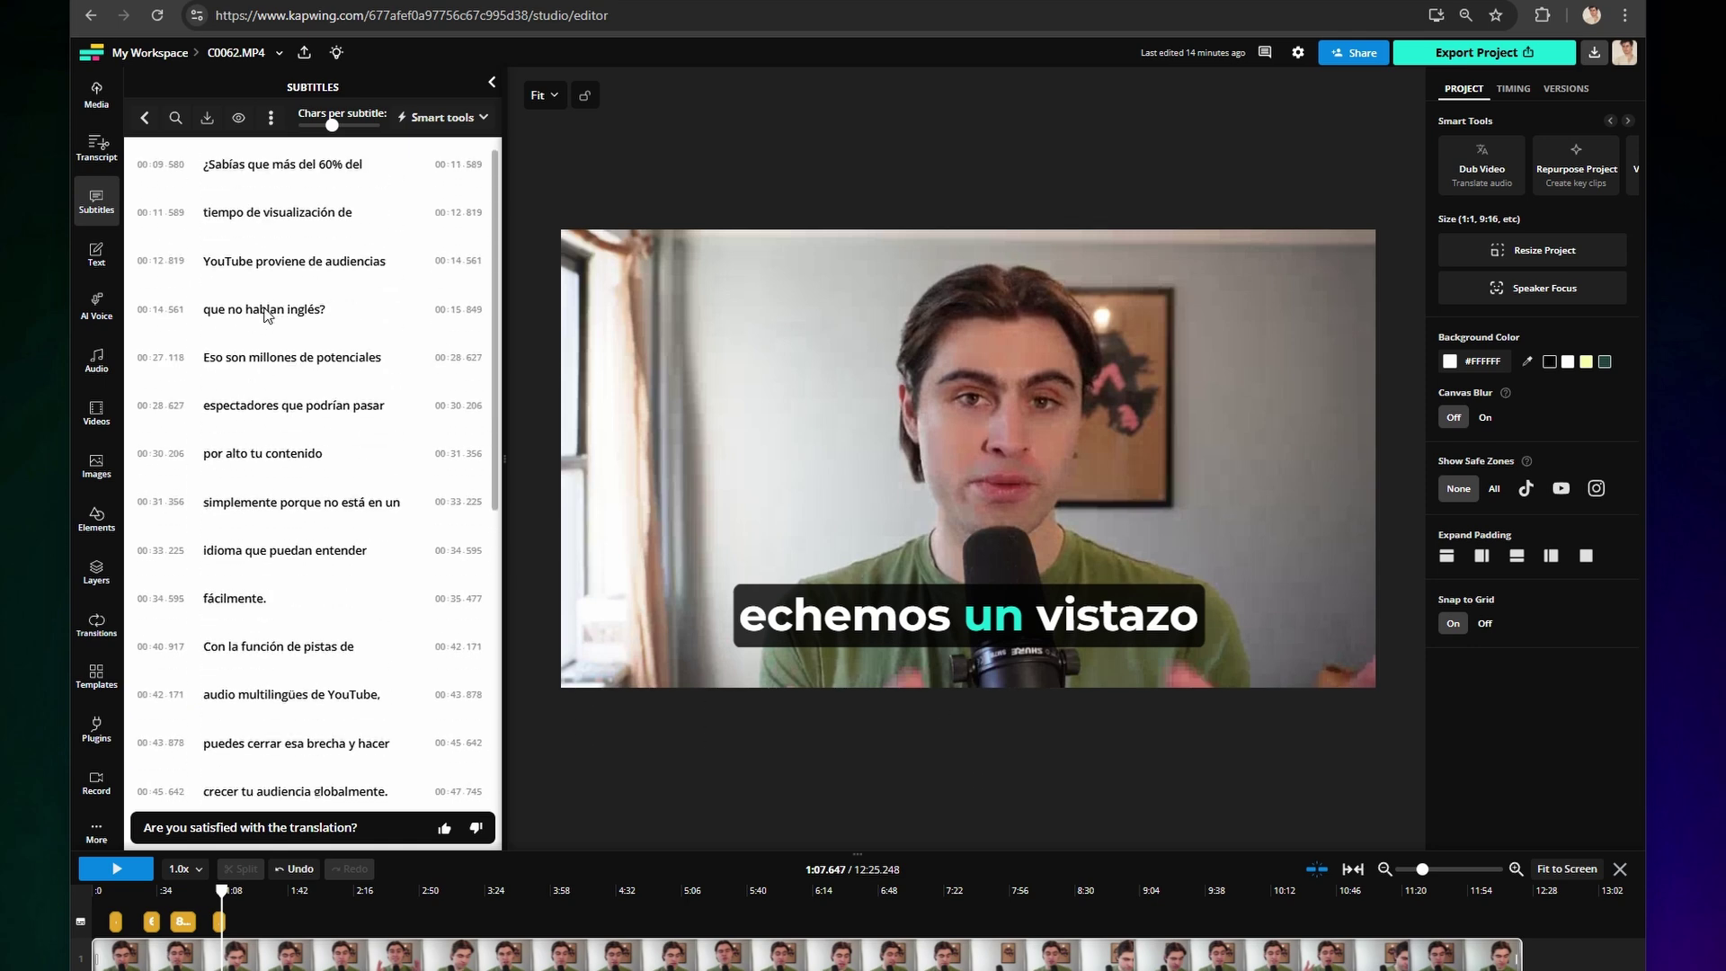
scroll(309, 422, "down", 4)
scroll(309, 423, "down", 3)
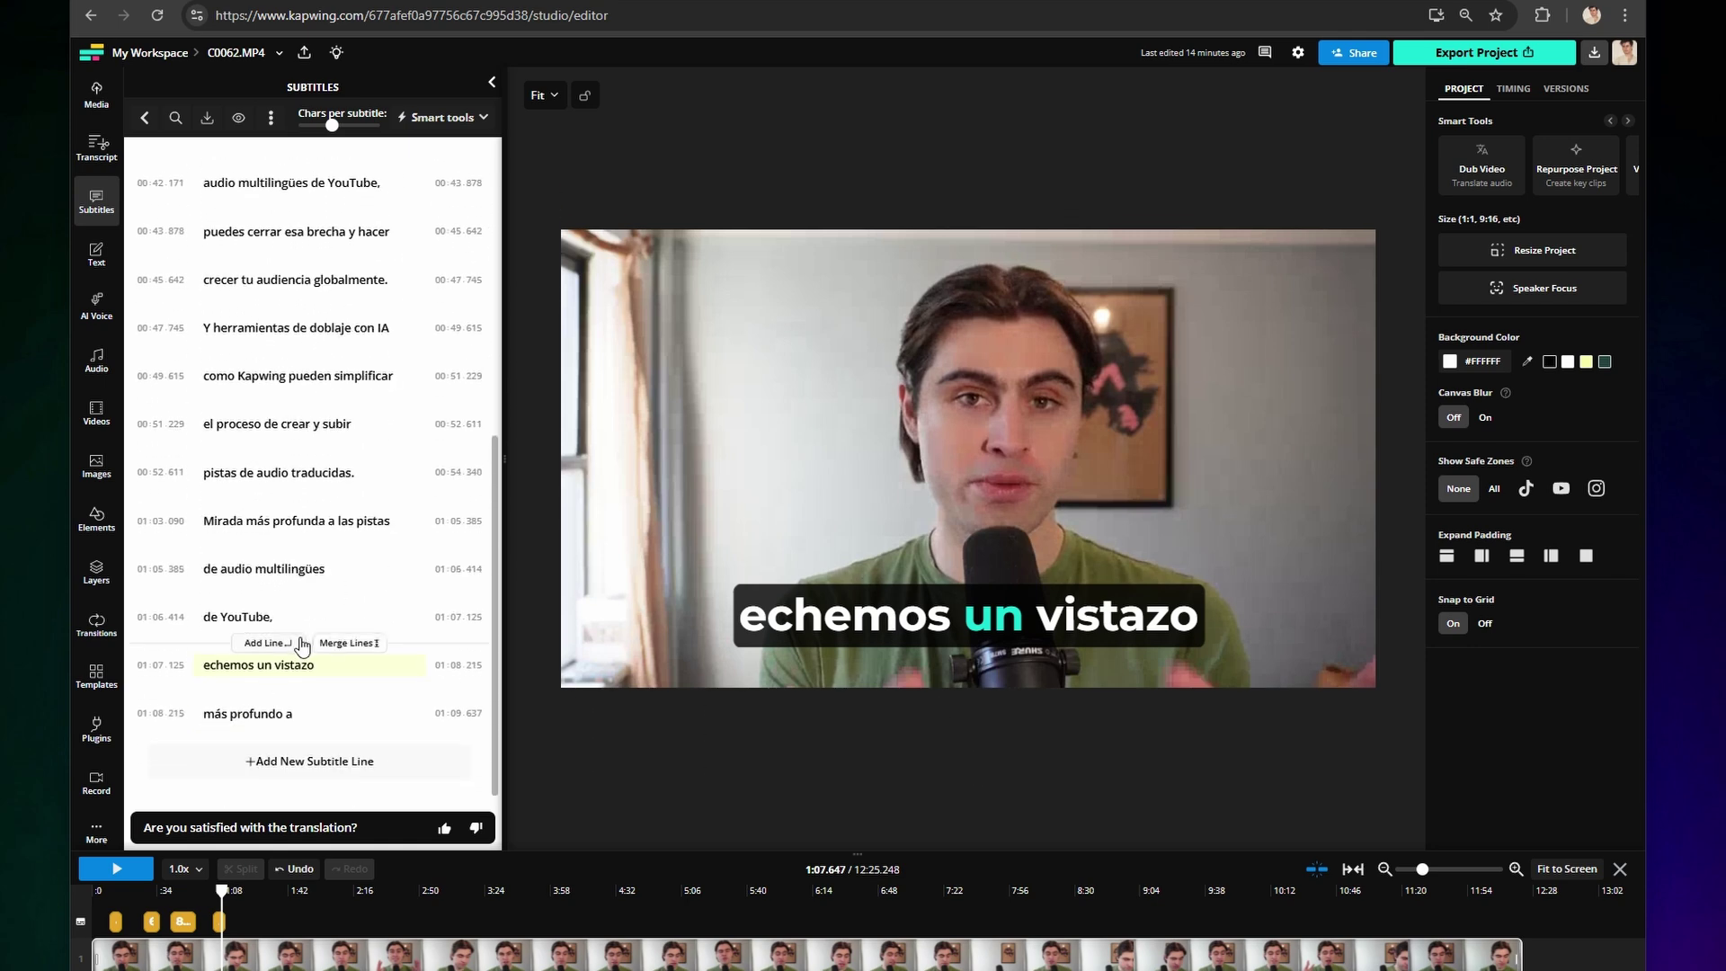
left_click(305, 620)
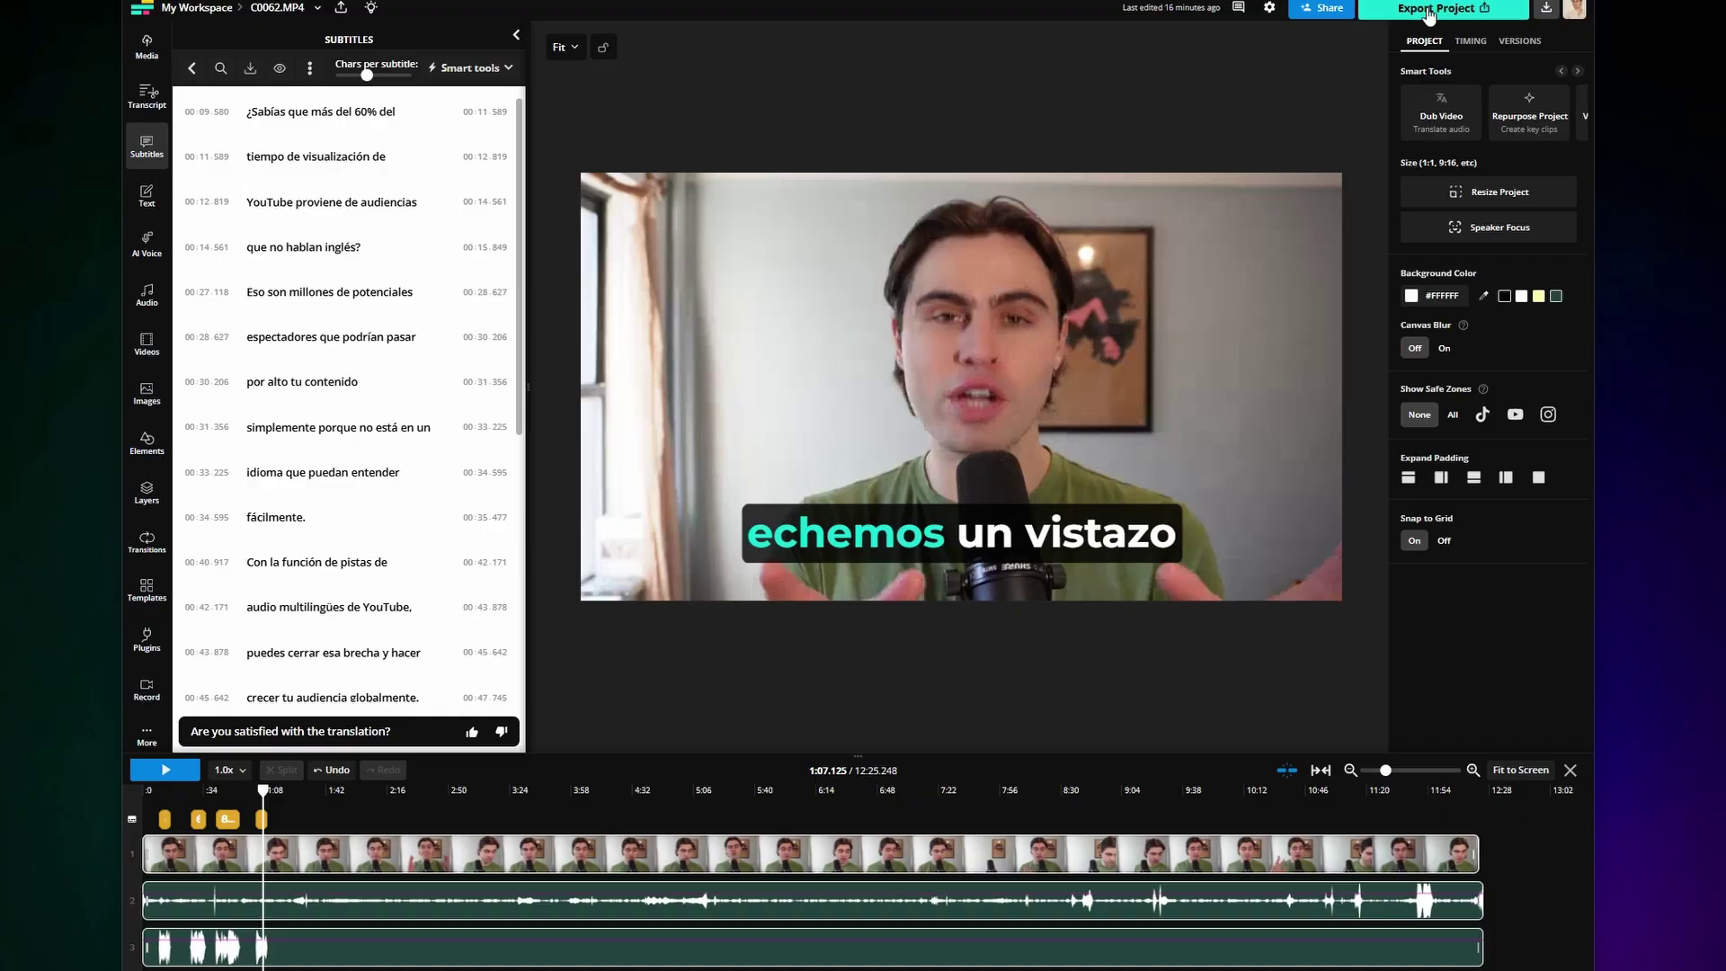
Choose MP3 as the export format and export the Spanish-dubbed project
left_click(1429, 11)
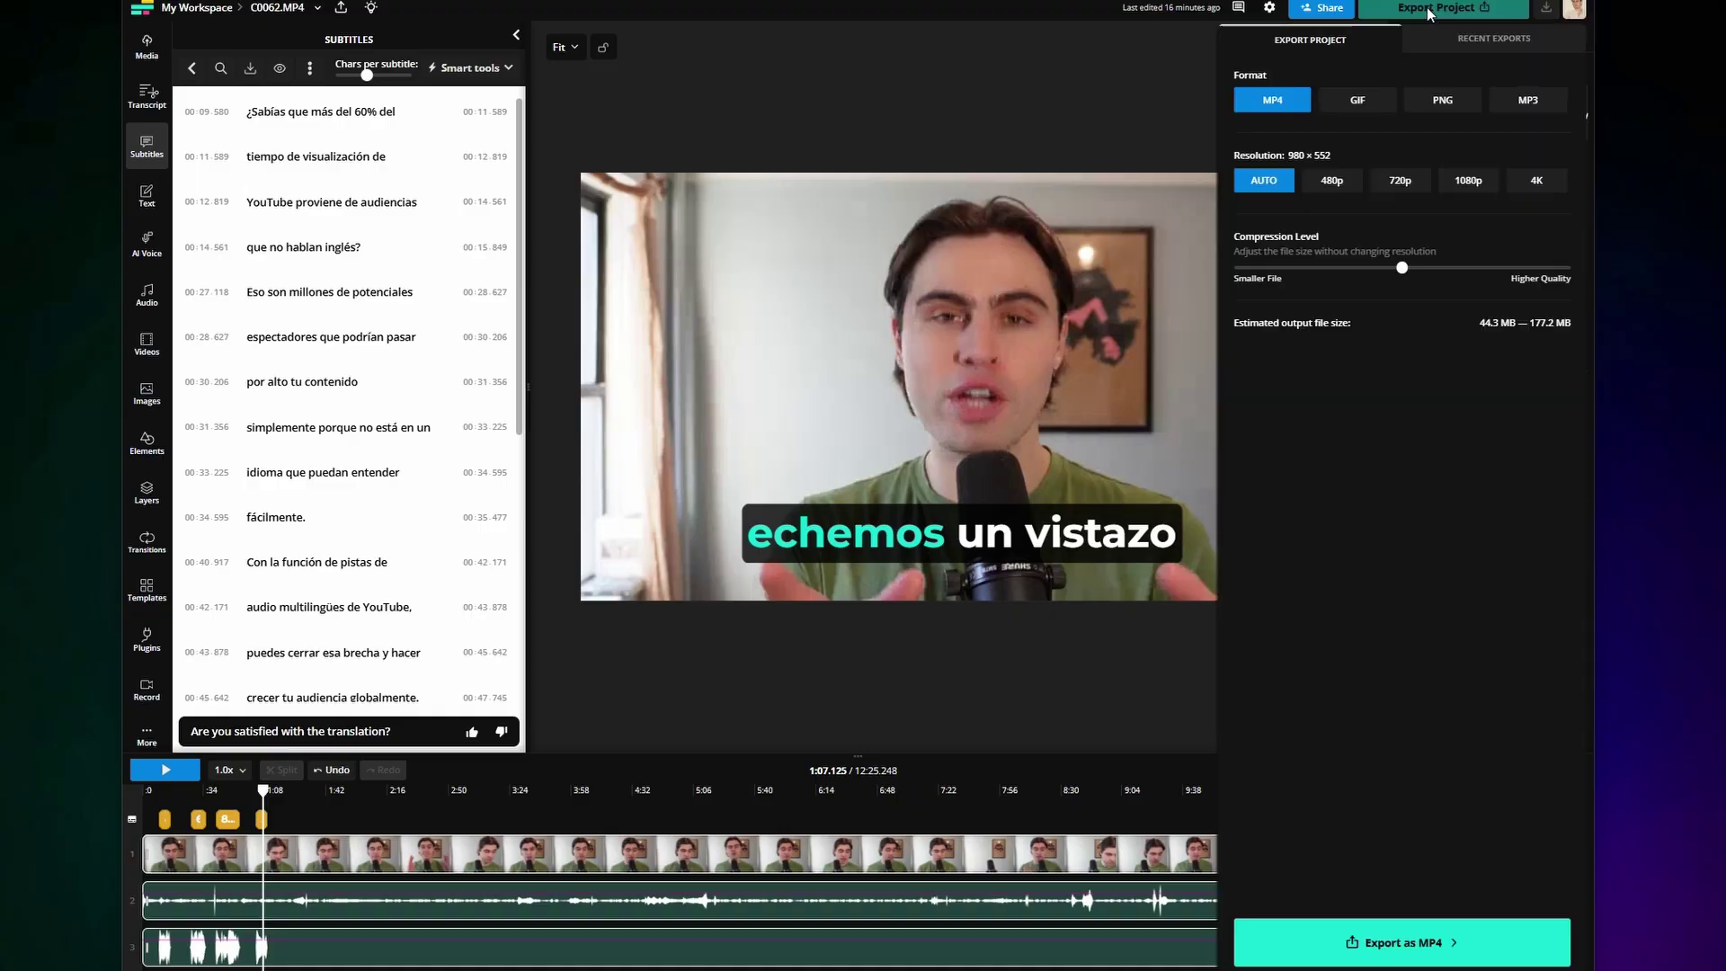
left_click(1506, 105)
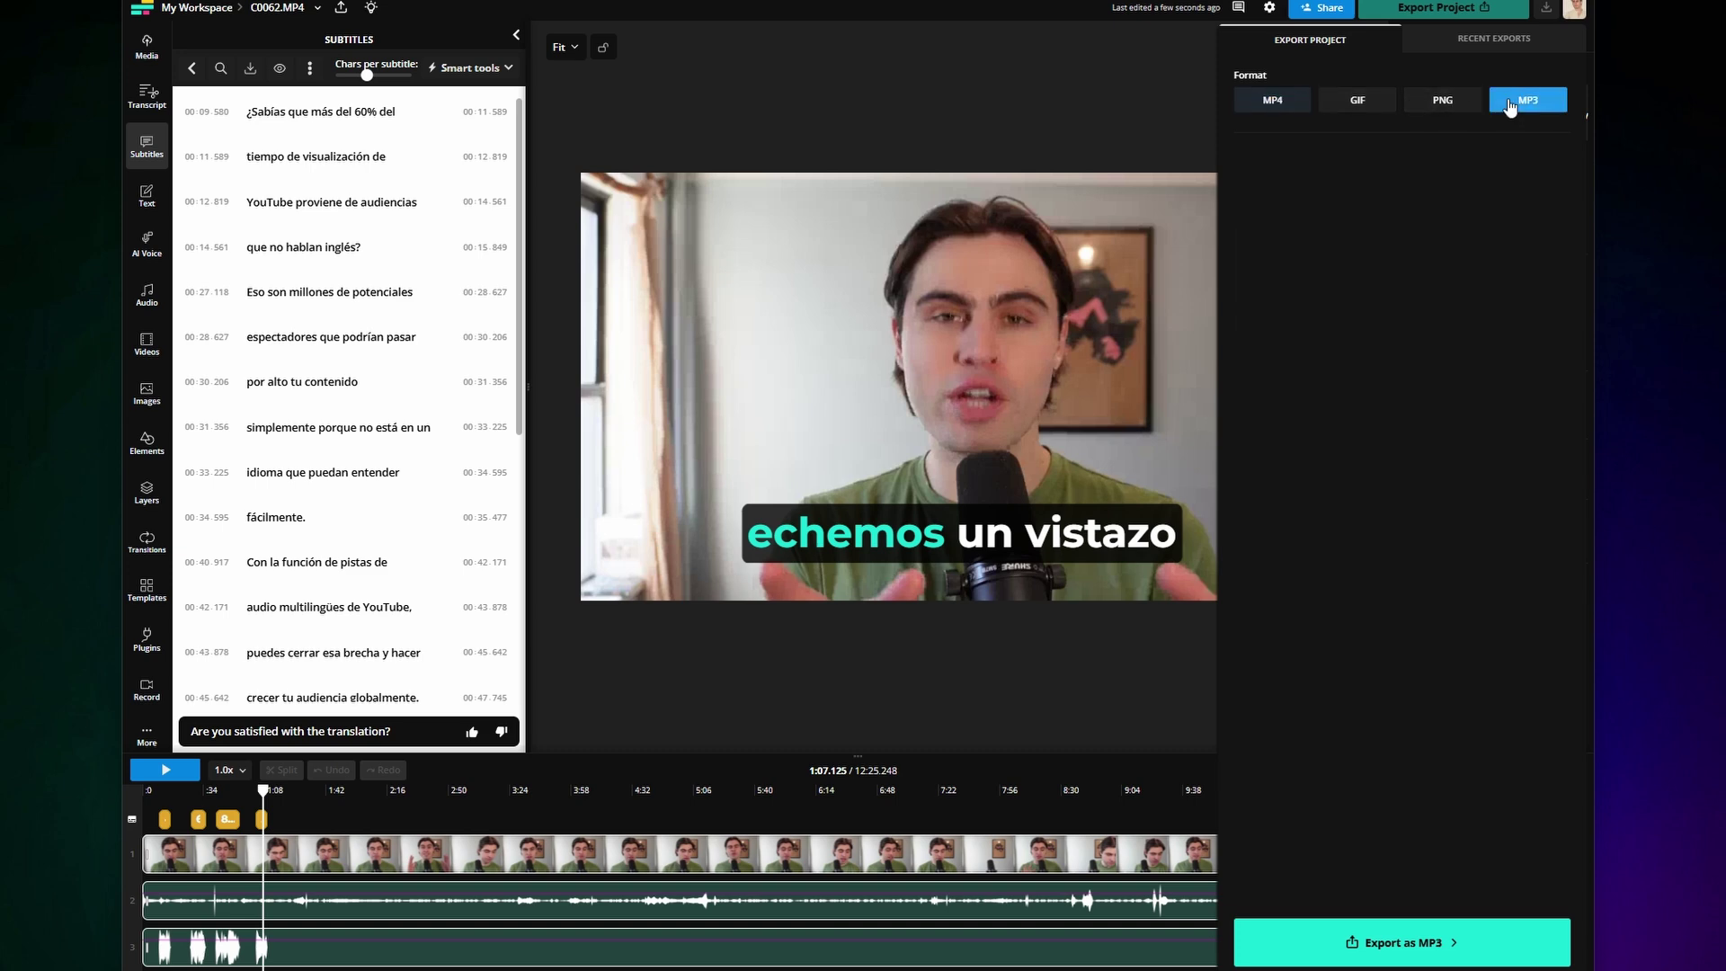
left_click(1382, 955)
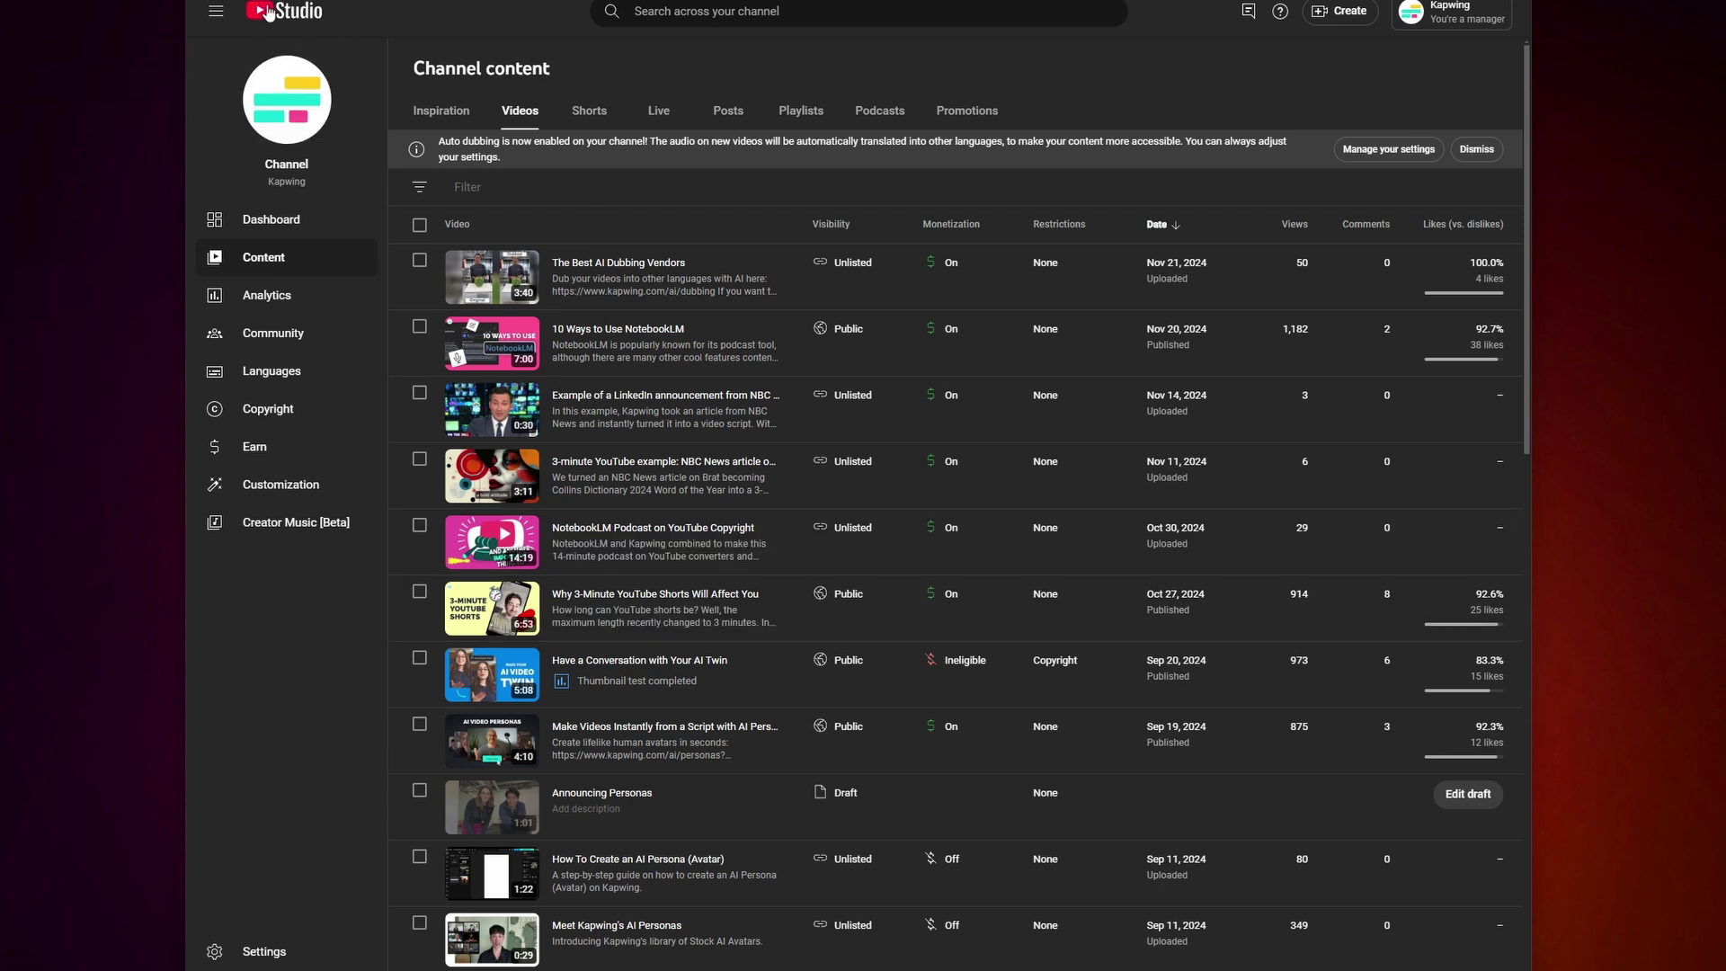
Add Spanish (Mexico) to '10 Ways to Use NotebookLM' by uploading subtitles.vtt with timing
left_click(559, 362)
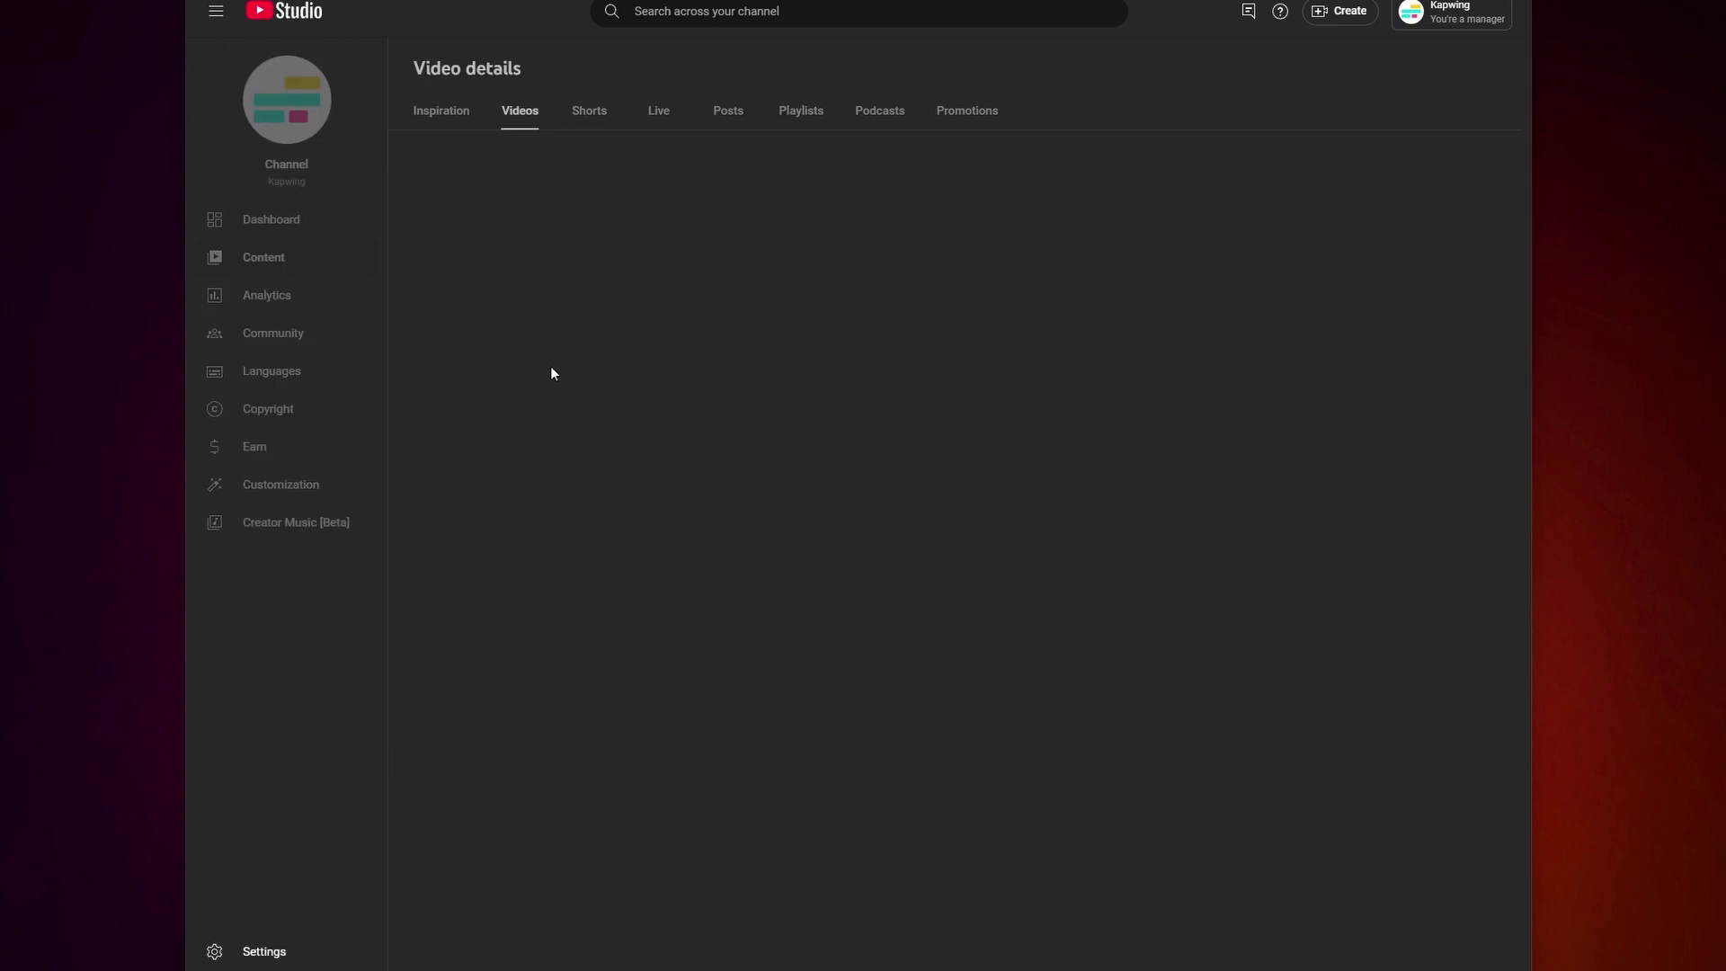
left_click(288, 417)
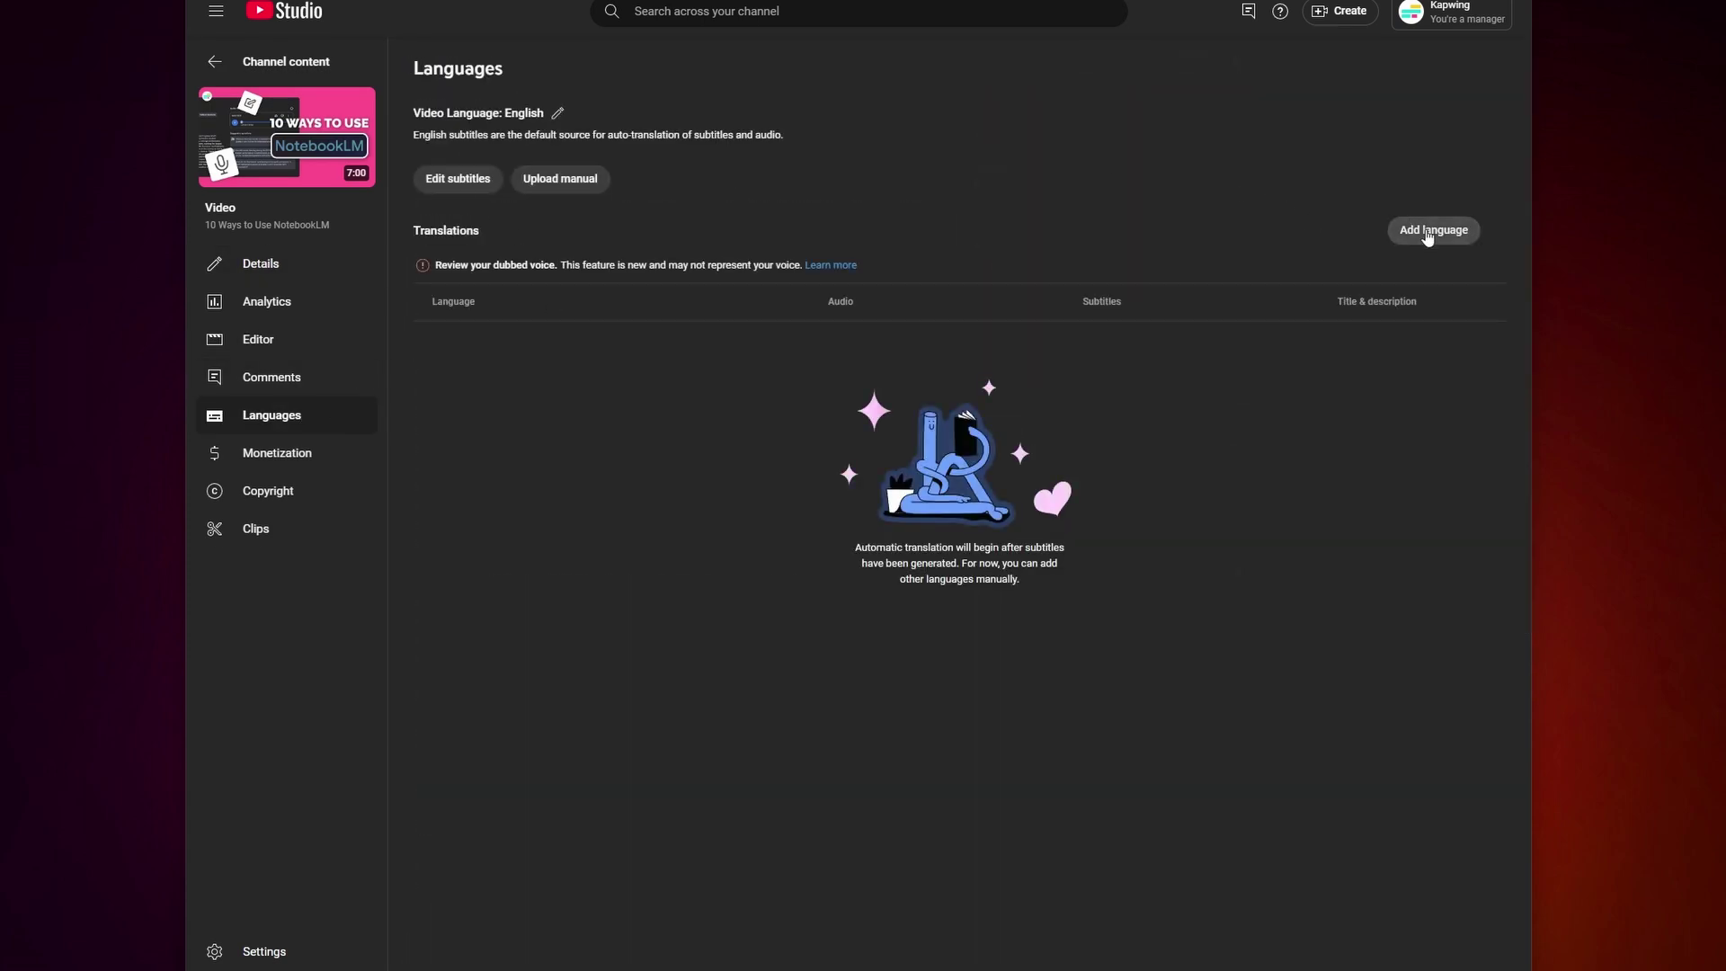
left_click(1428, 232)
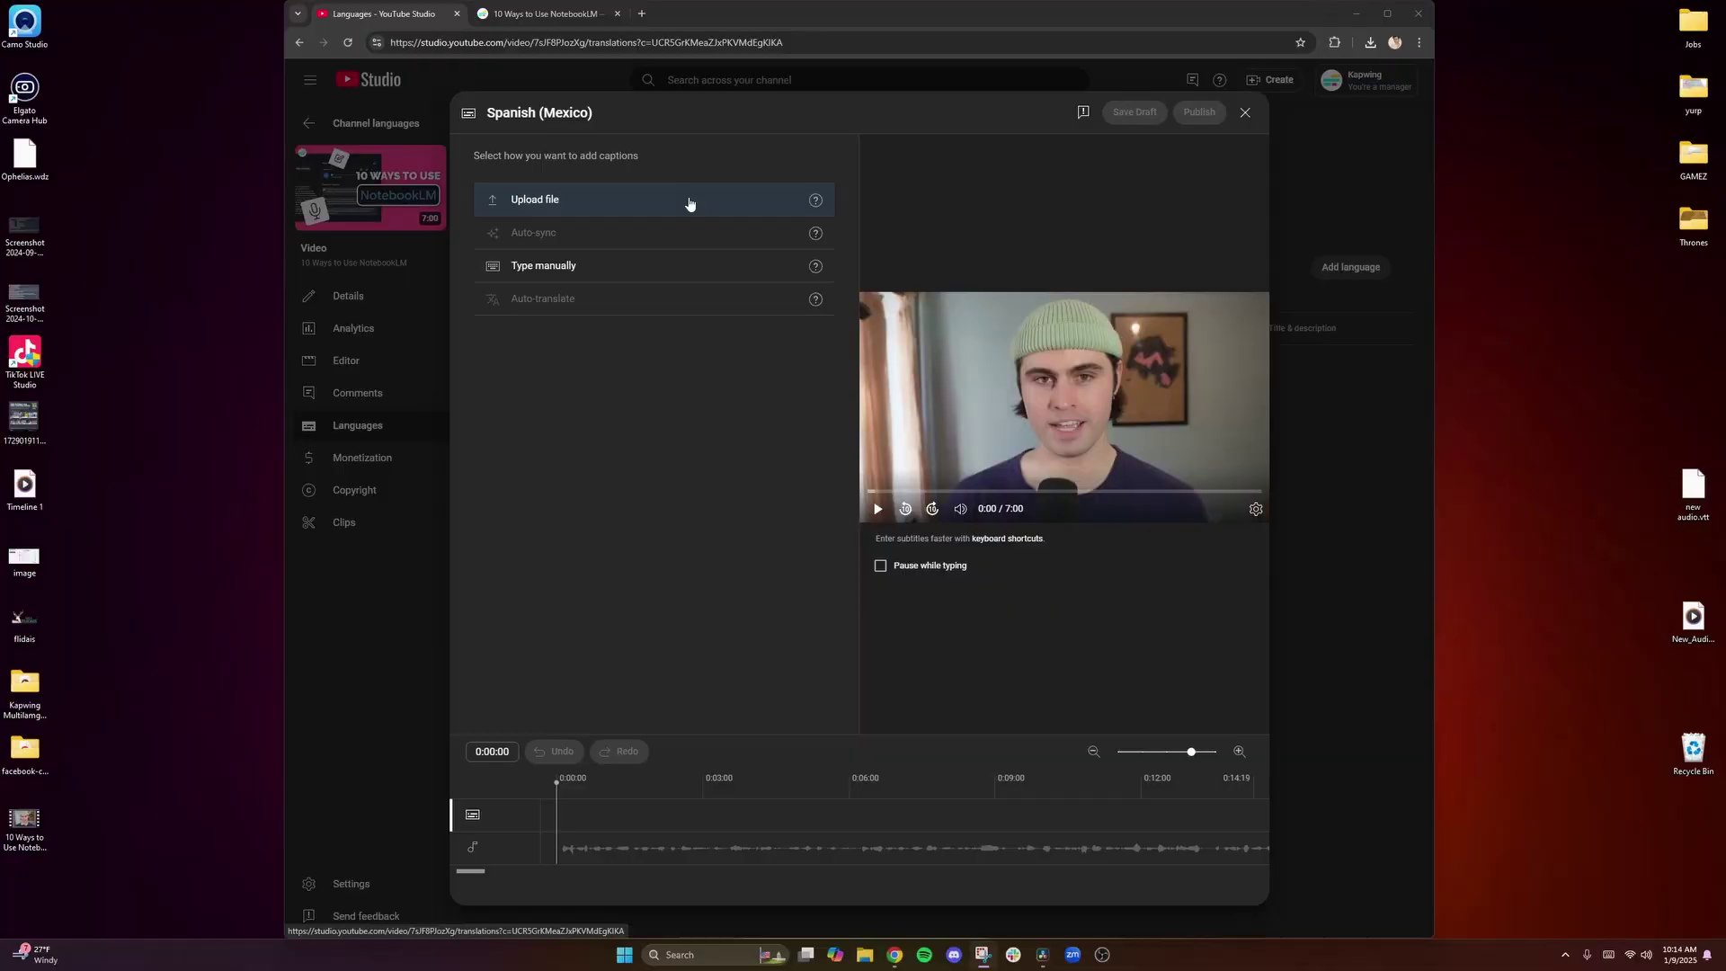
left_click(657, 152)
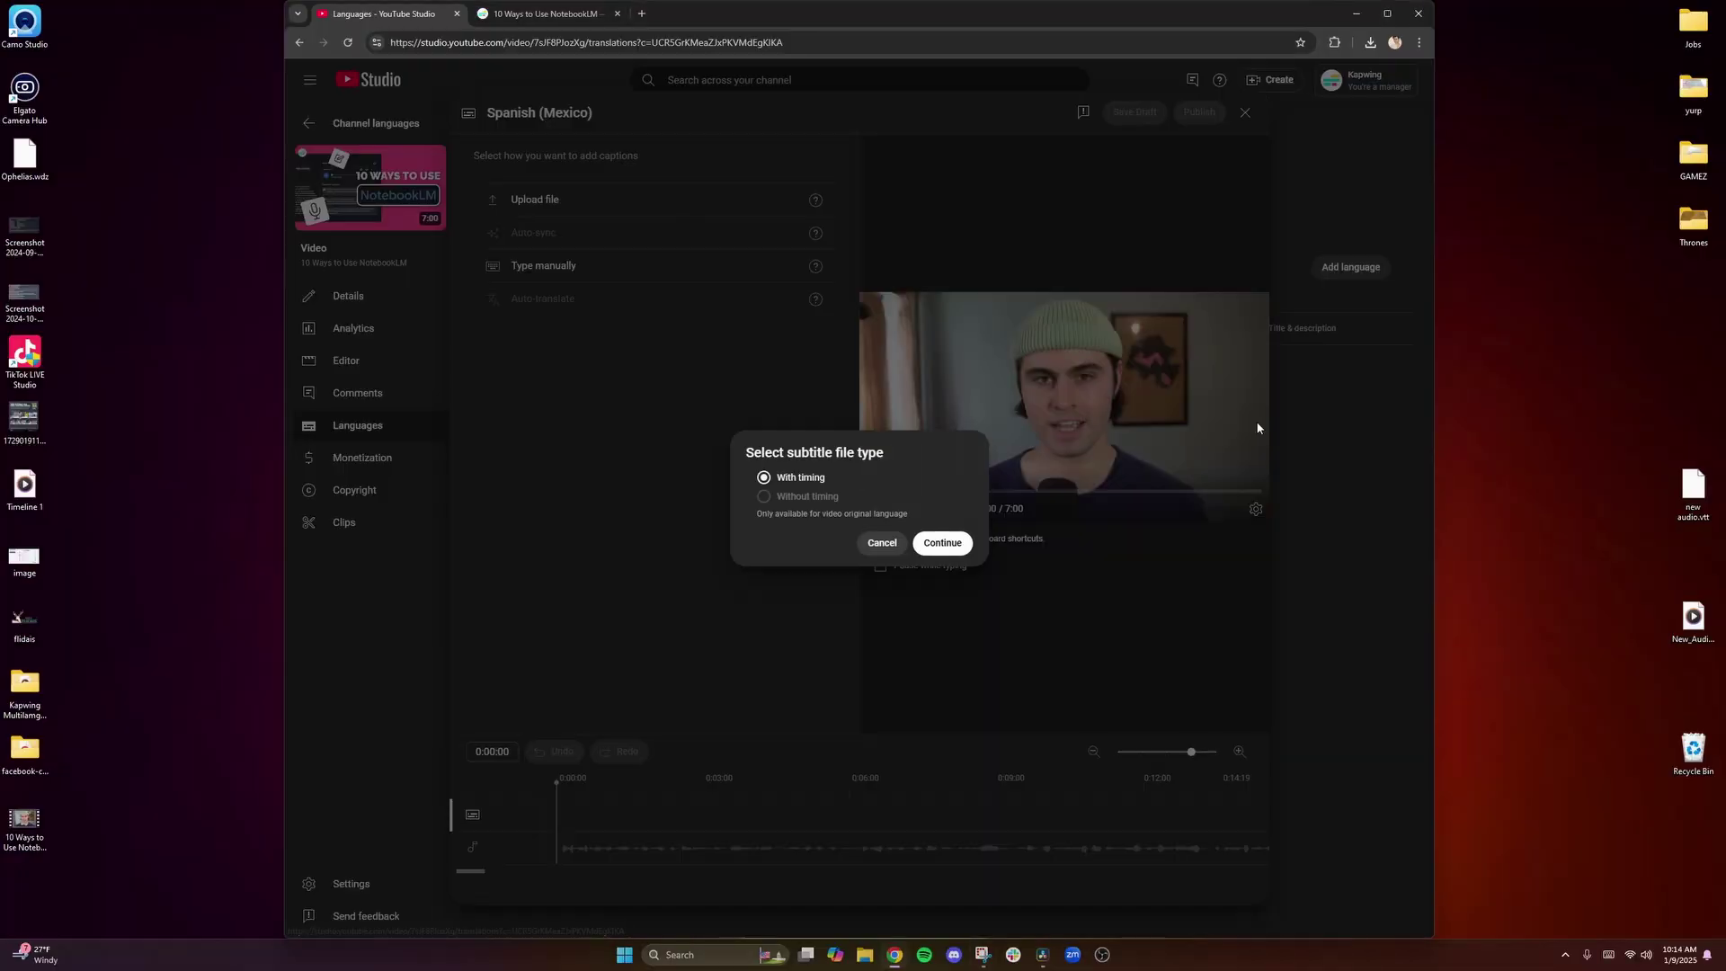
left_click(941, 541)
left_click(509, 126)
key("Return")
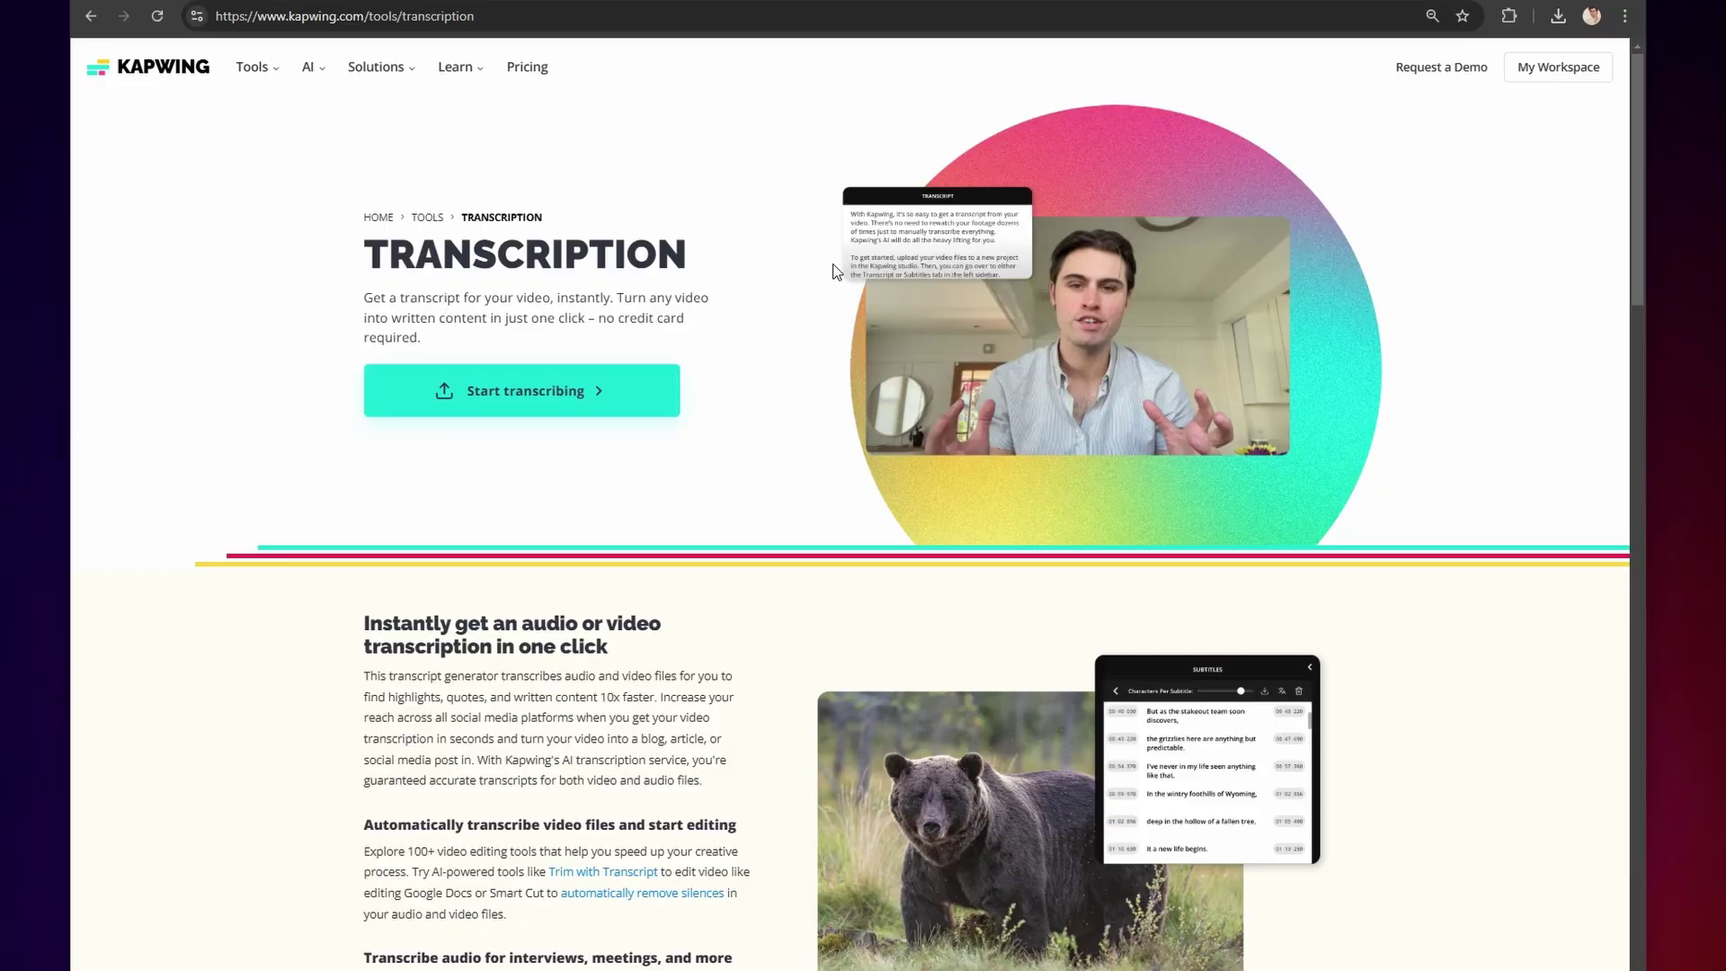
Delete the 'With YouTube's multi language audio track feature…' passage from the transcript
scroll(674, 288, "down", 9)
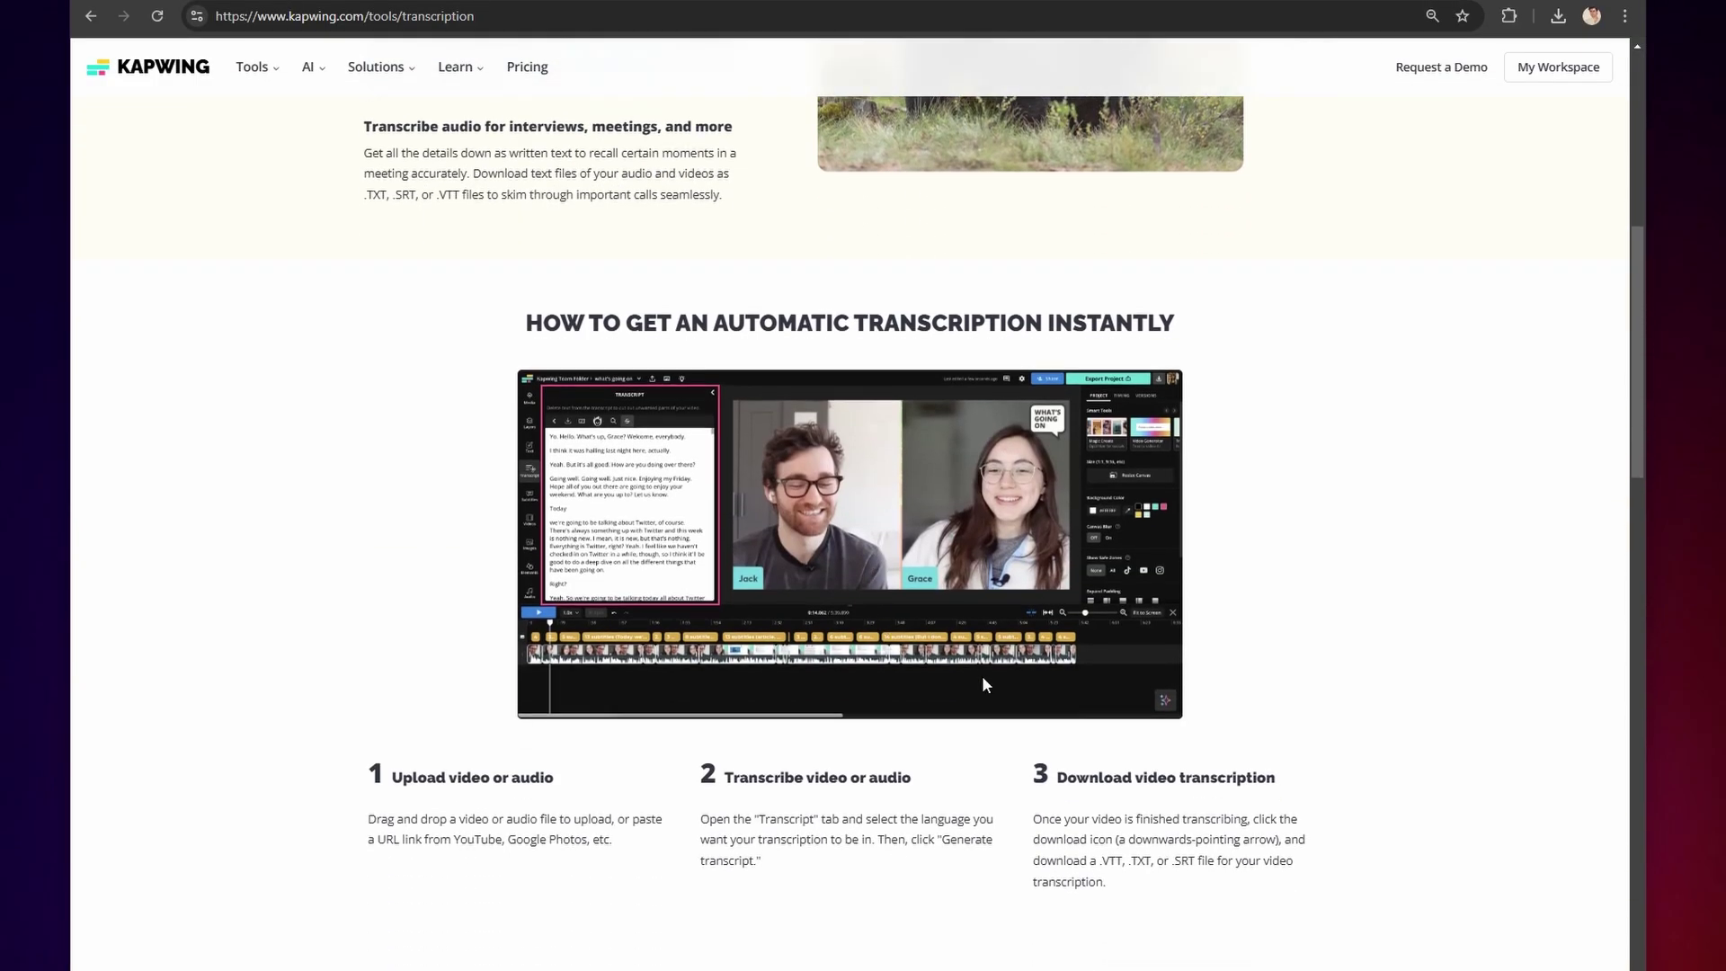
scroll(986, 685, "down", 2)
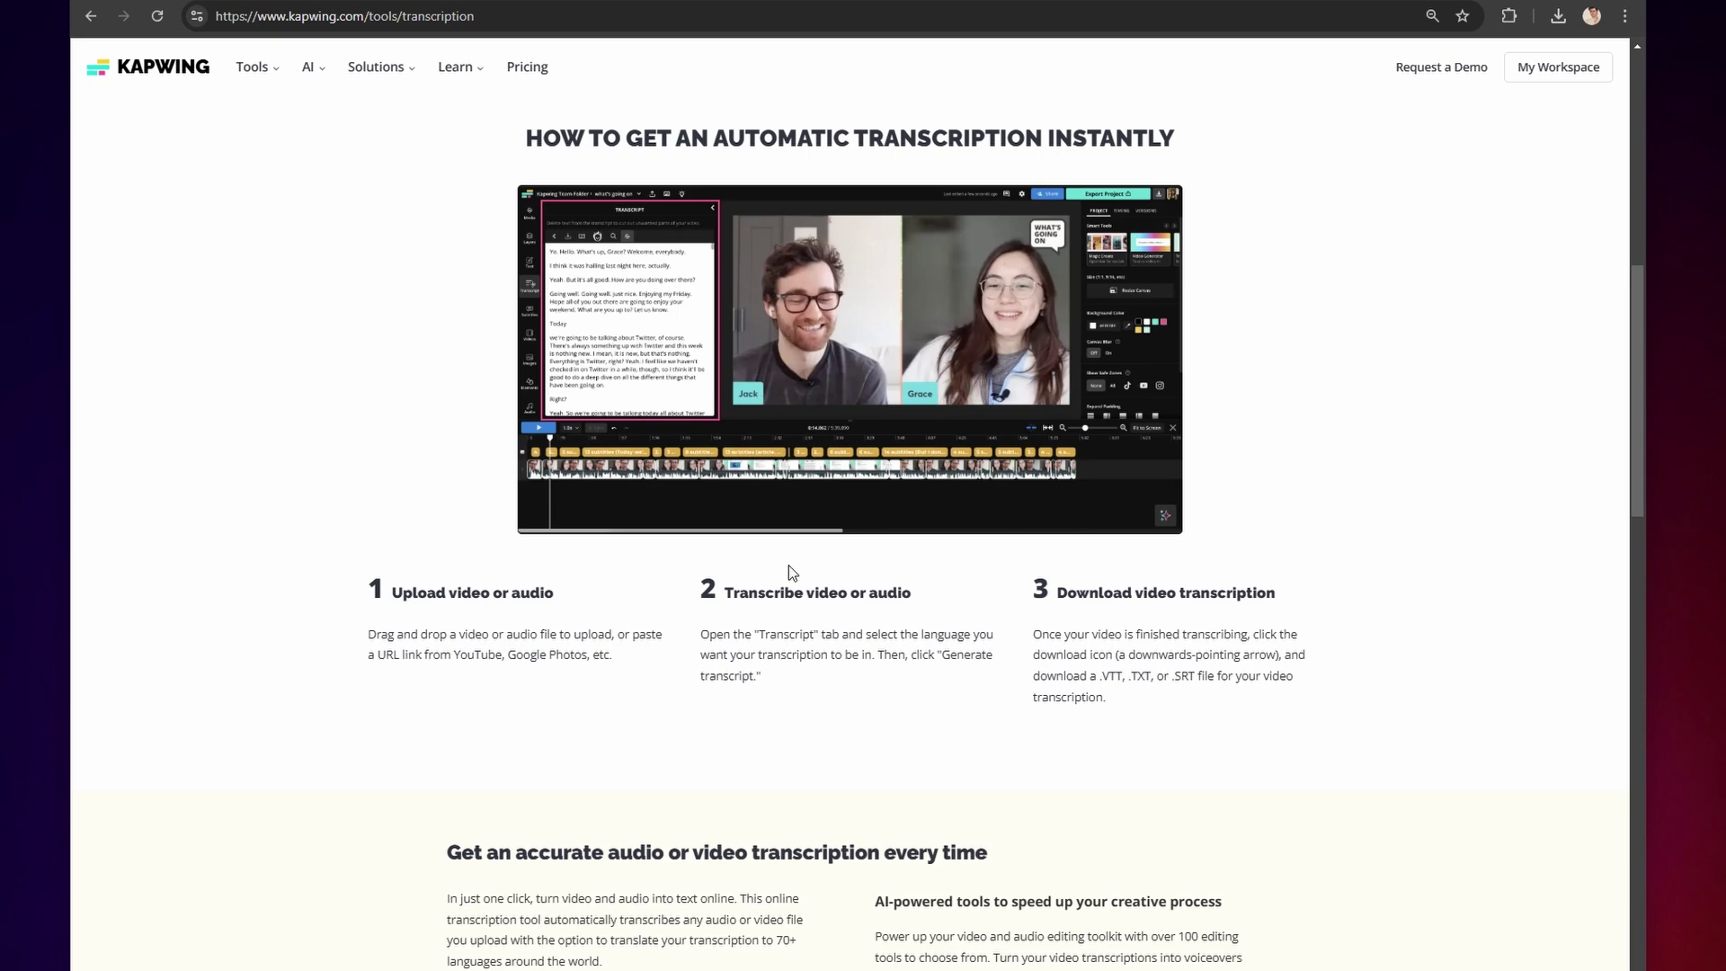
scroll(826, 545, "up", 12)
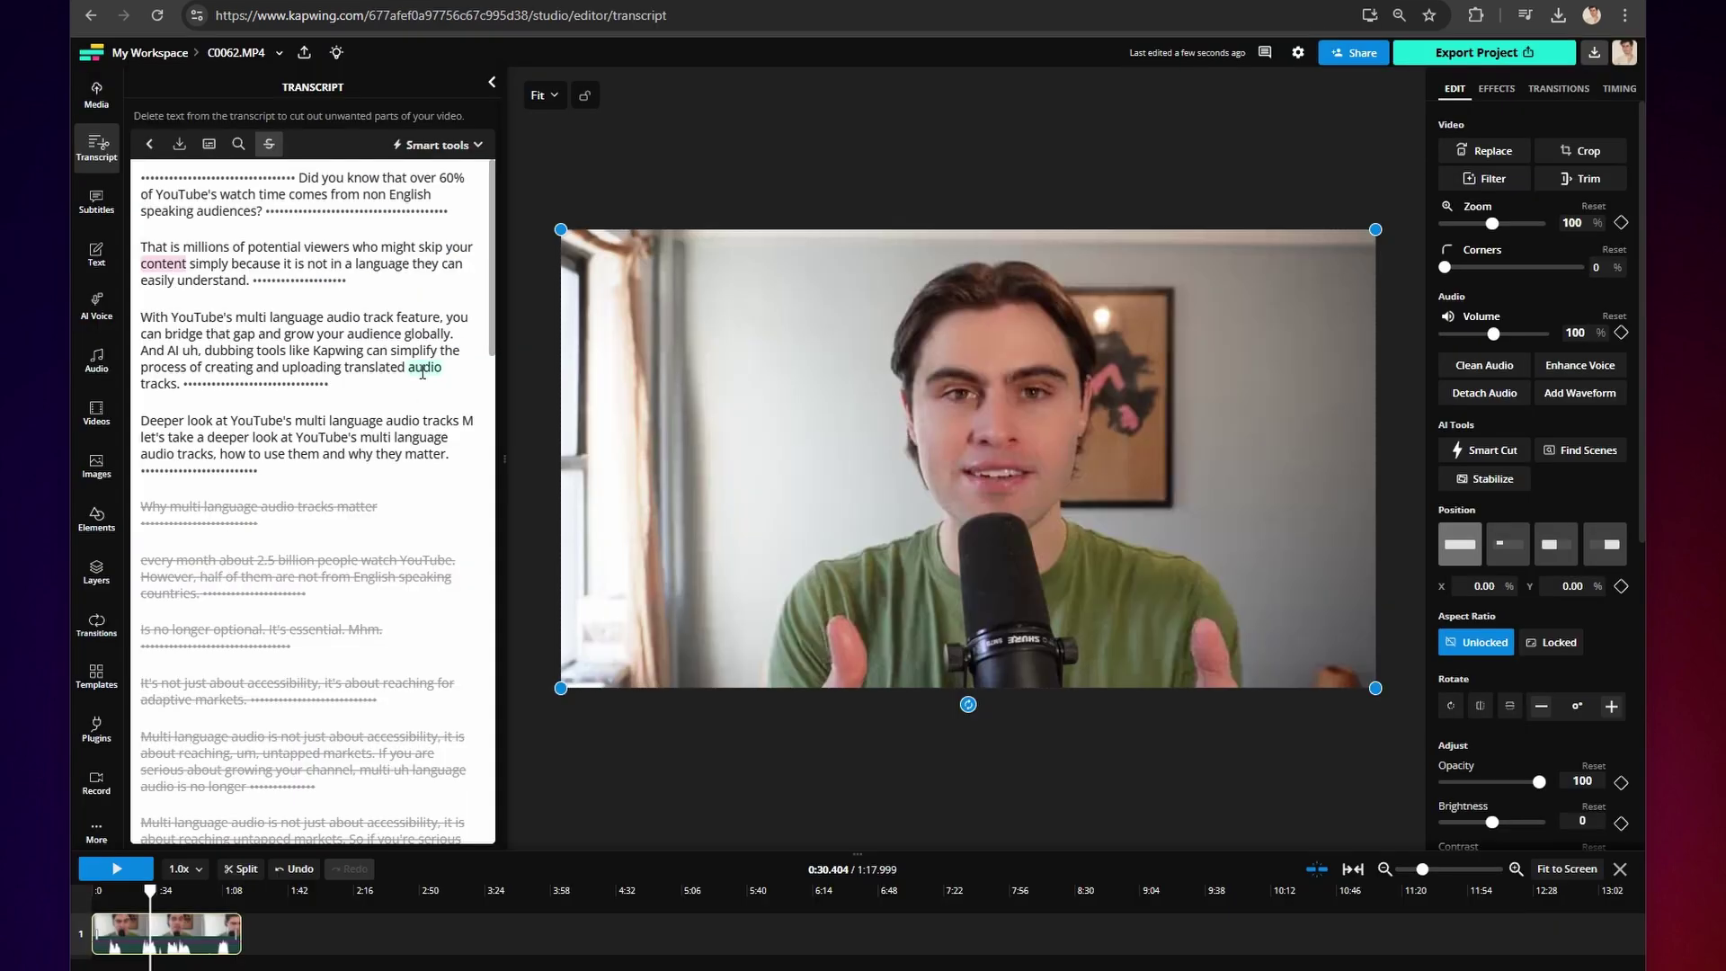
left_click_drag(304, 332, 177, 314)
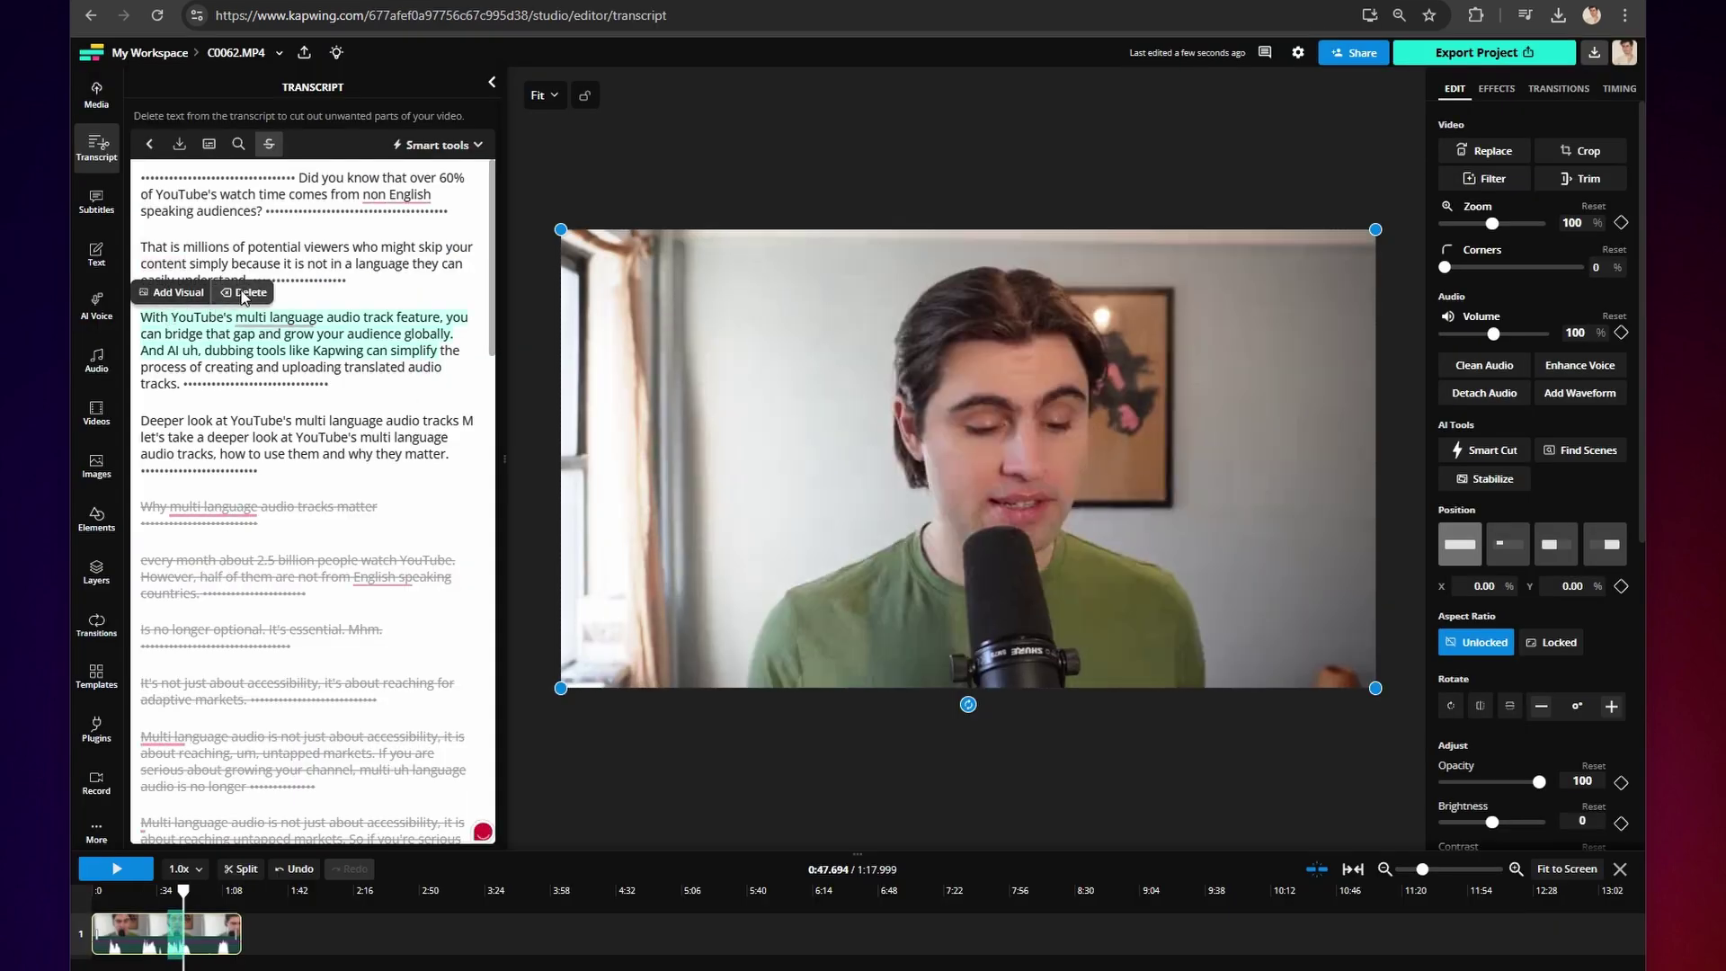
left_click(244, 293)
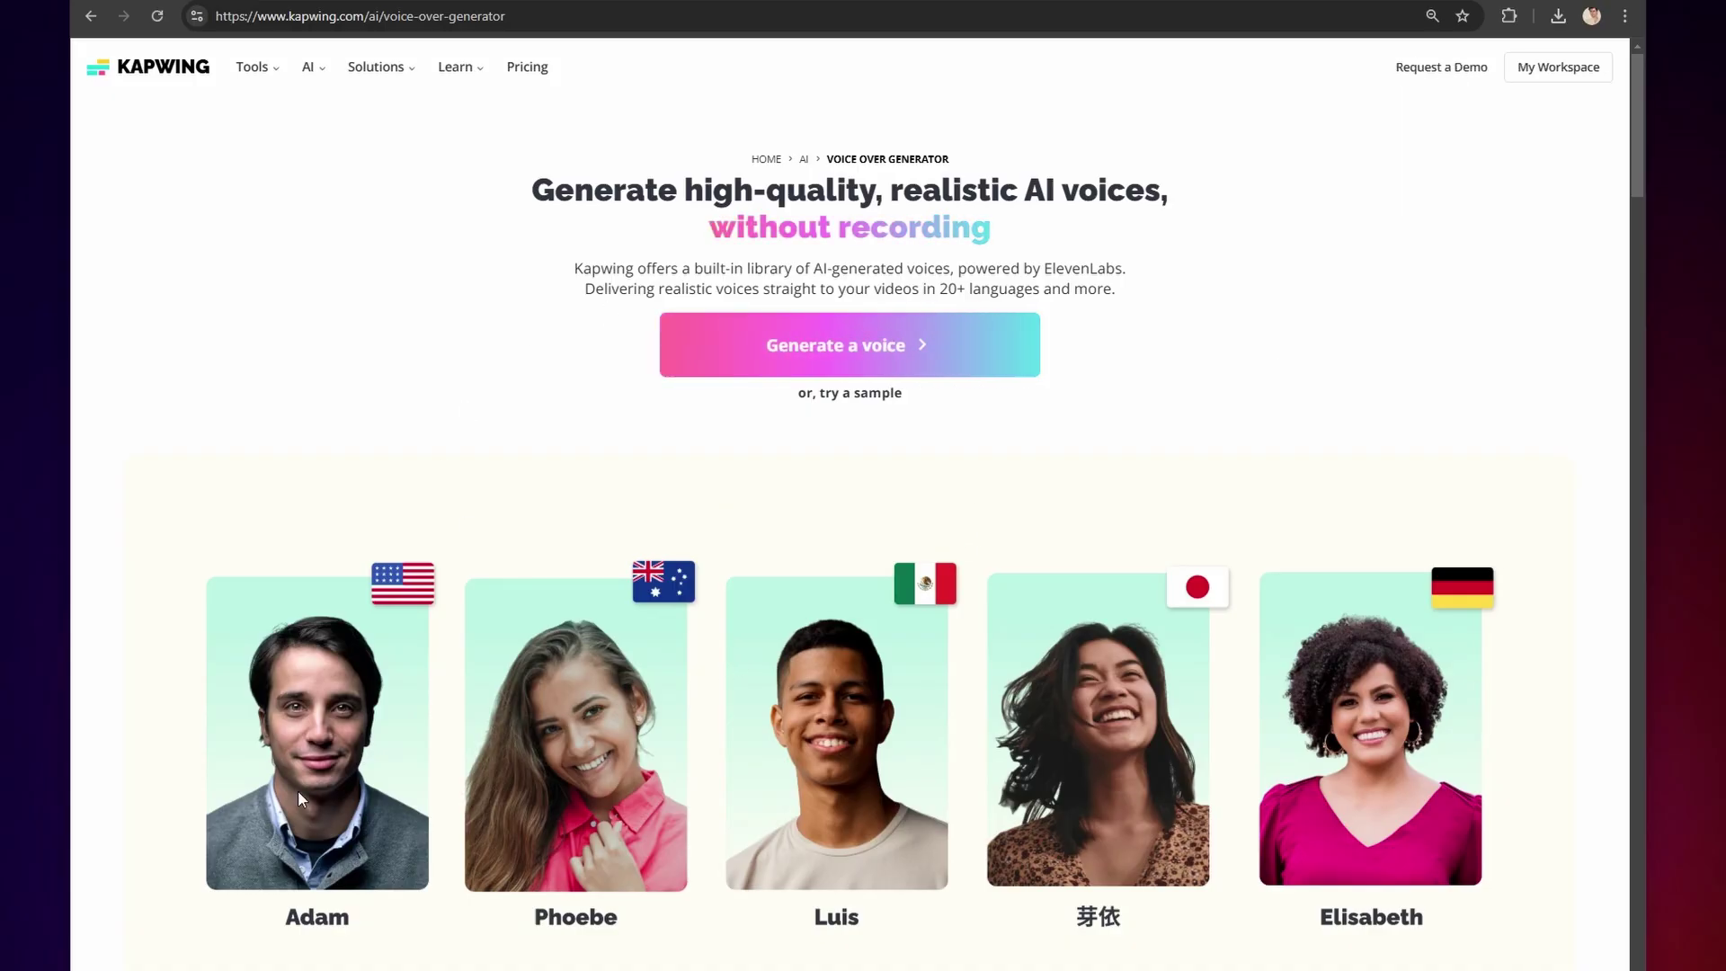
scroll(732, 716, "down", 7)
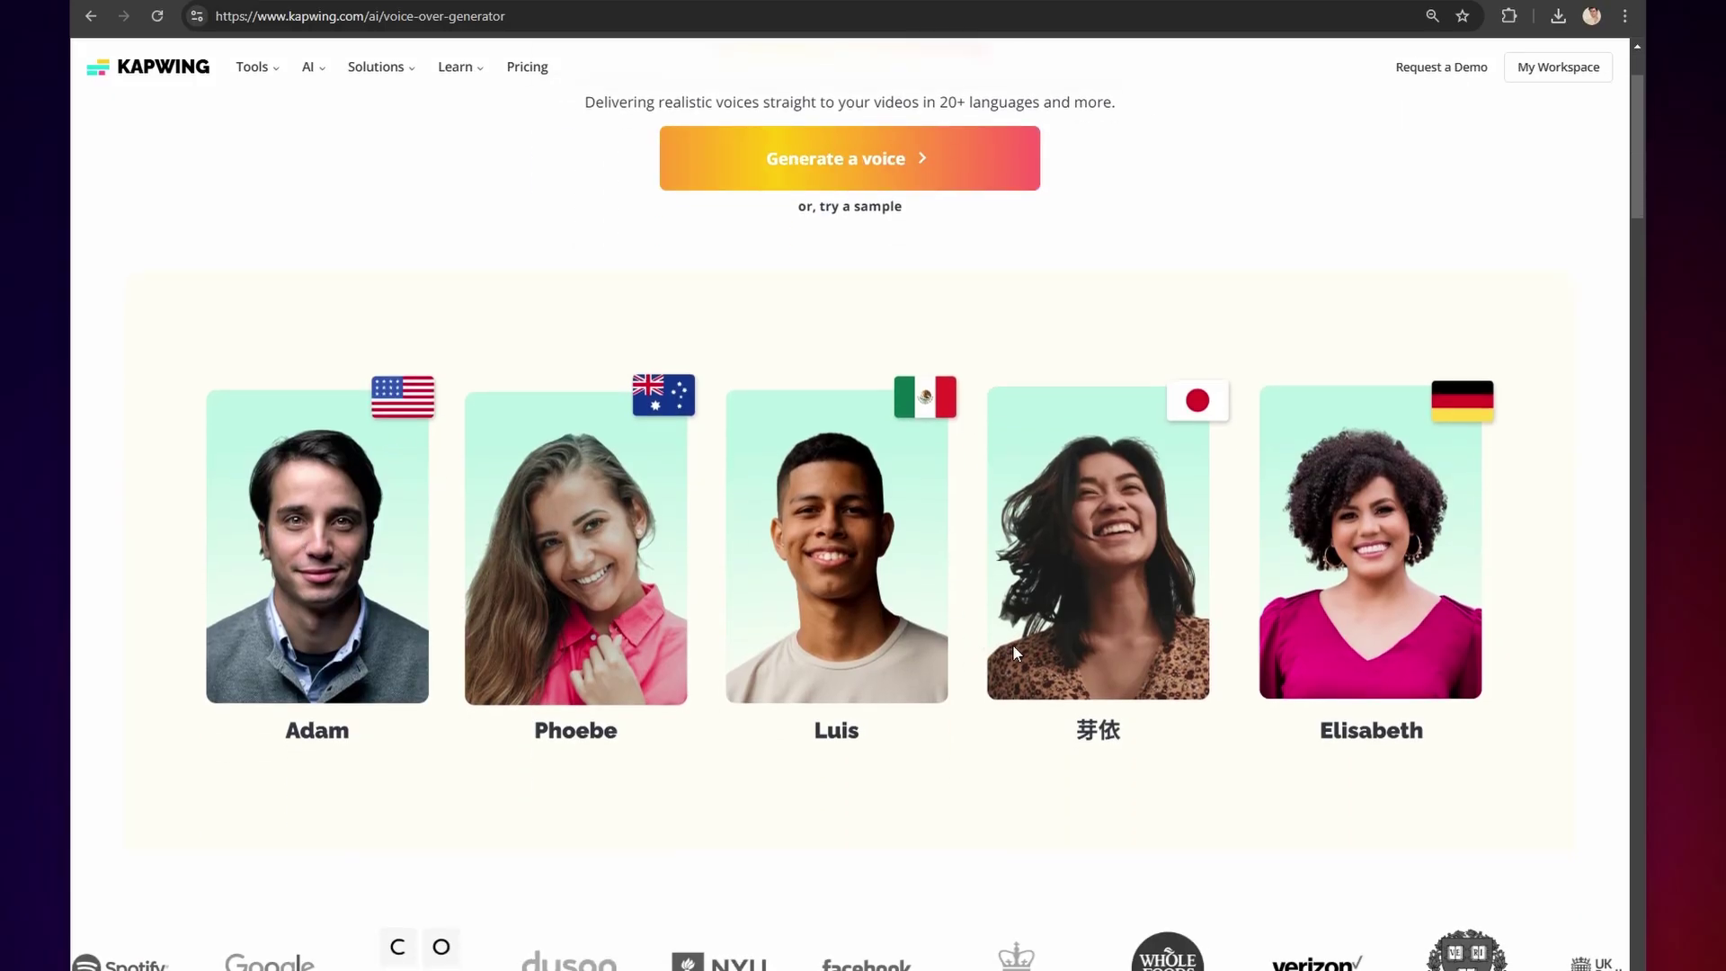
scroll(1058, 688, "down", 10)
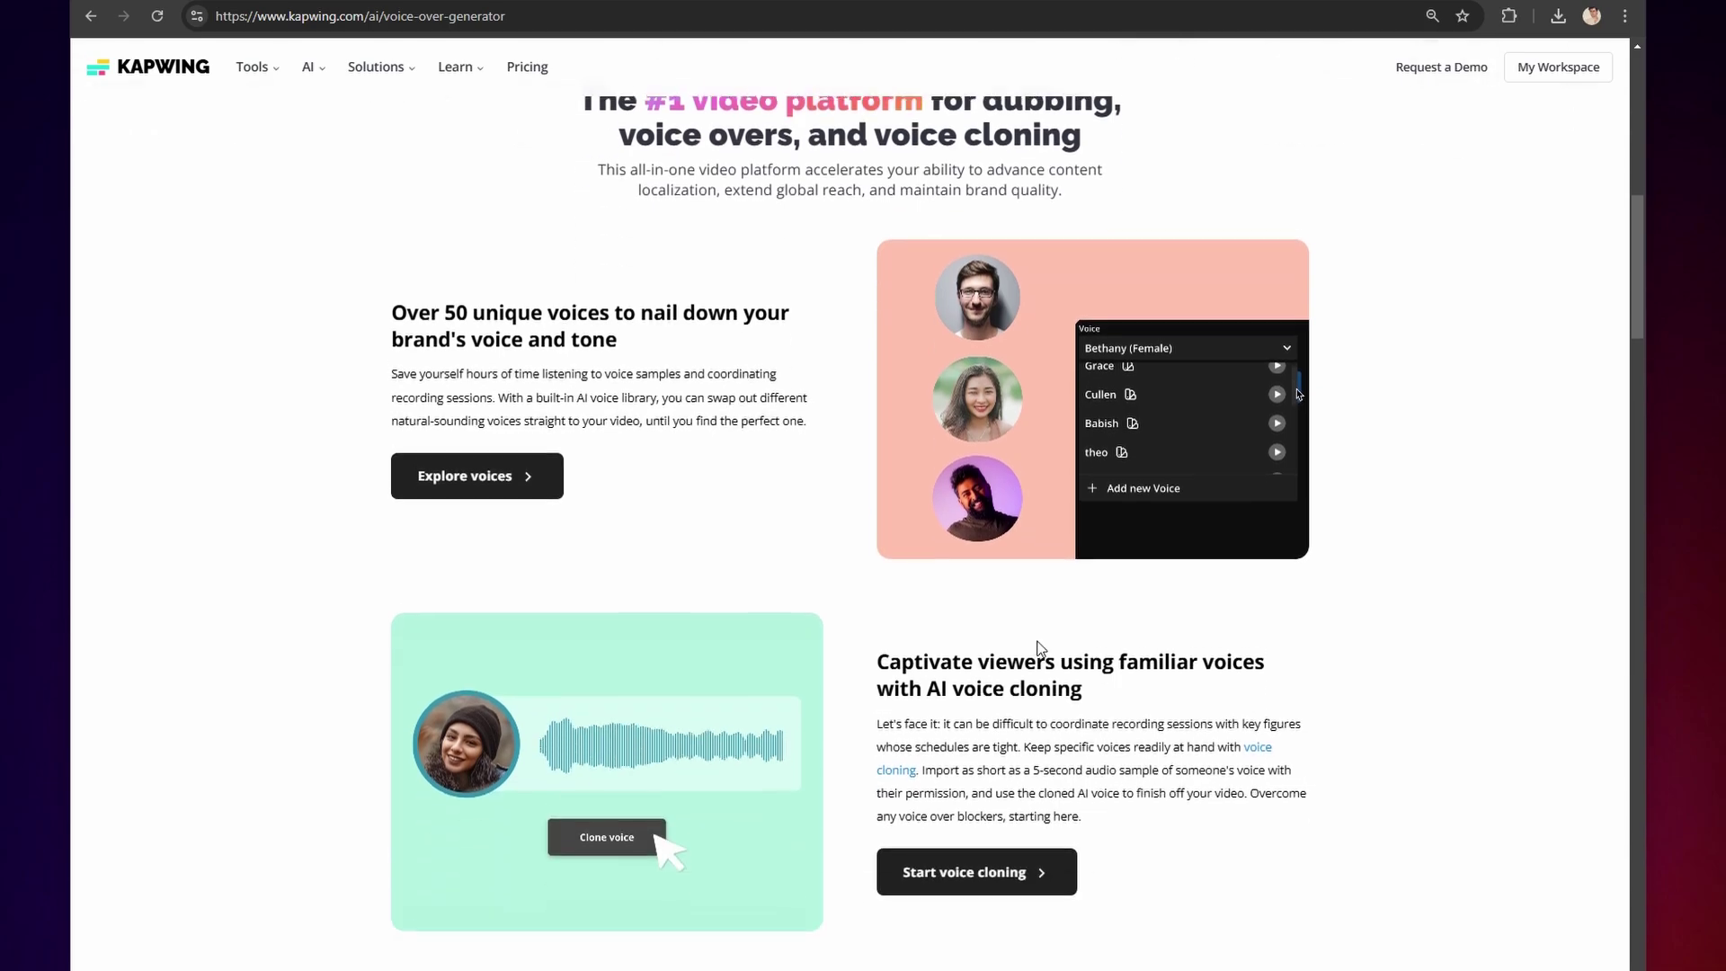